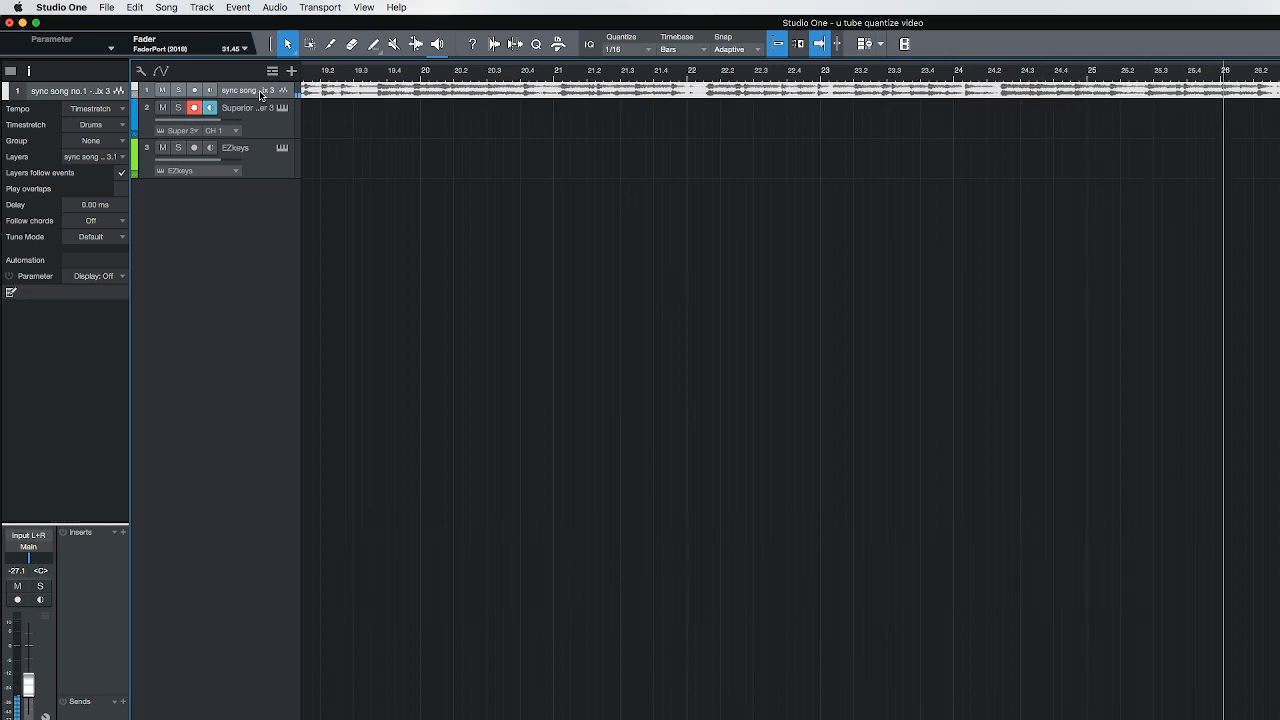
Make the sync song audio track taller and open the Superior Drummer 3 instrument of track 2
left_click_drag(257, 97, 257, 122)
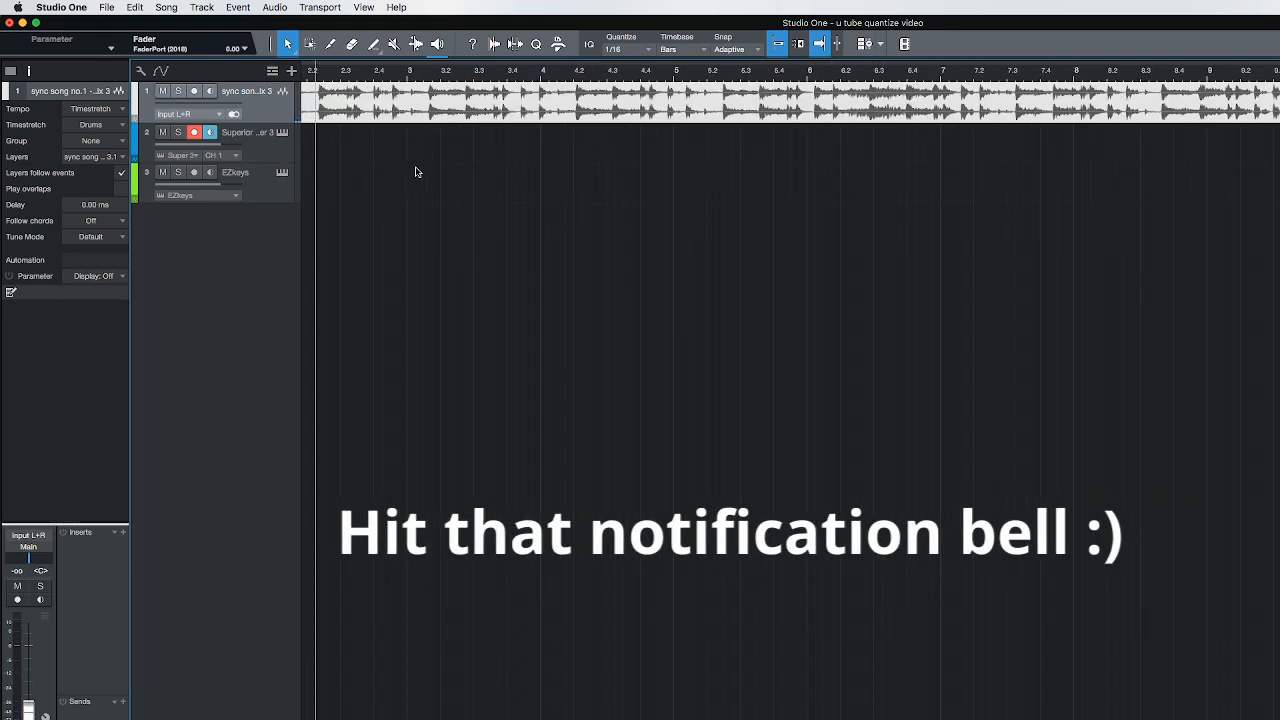
left_click(265, 148)
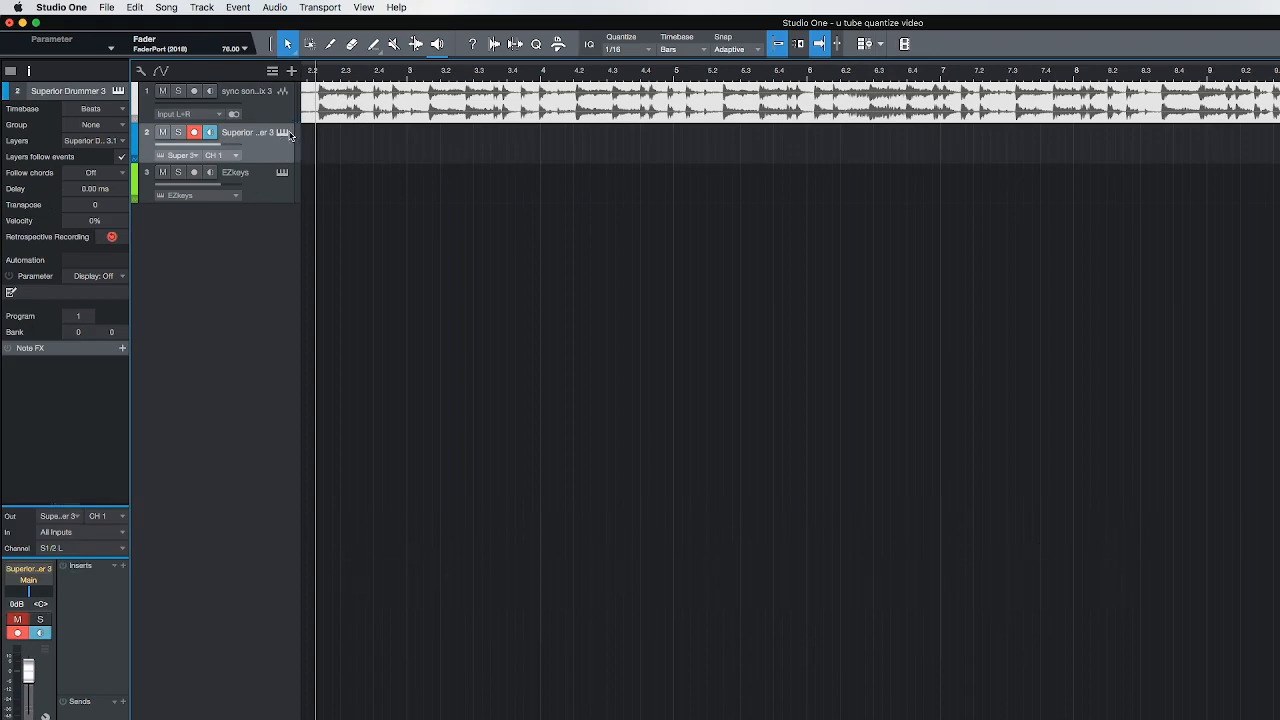
left_click(283, 133)
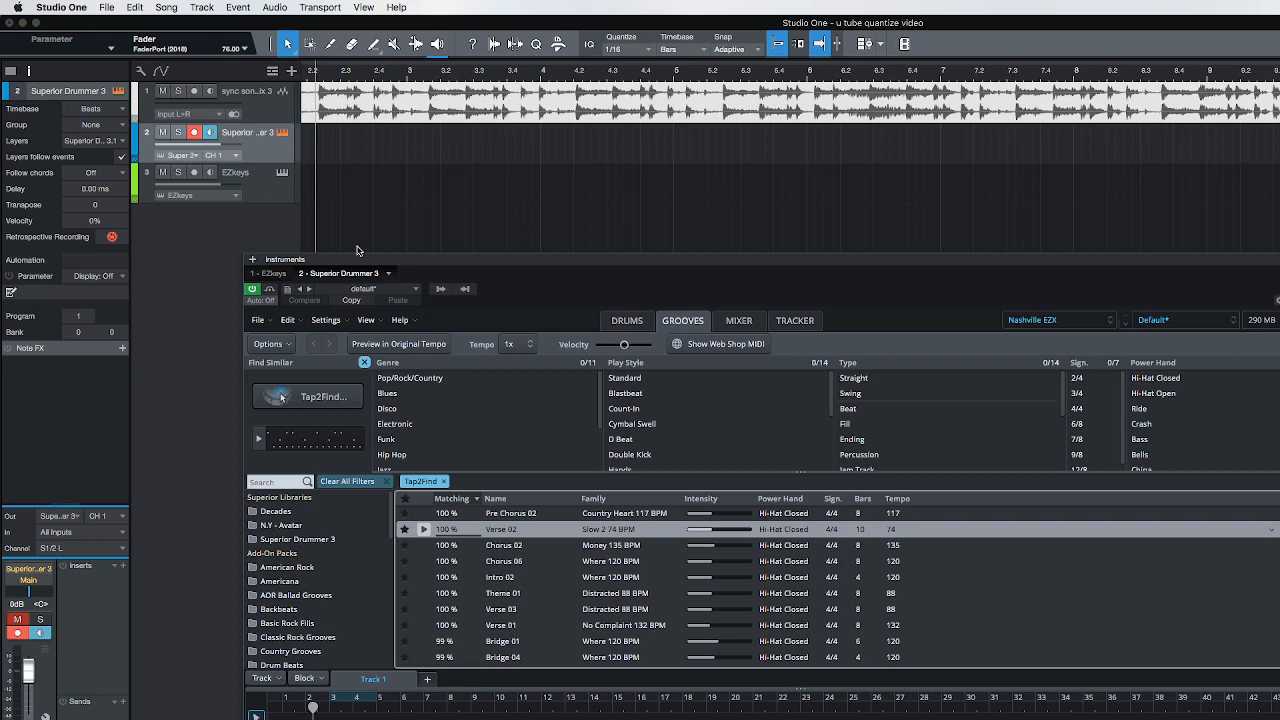
Audition the Verse 02 groove (Slow 2 74 BPM), place two copies end to end from bar 3 on Track 1, and close the instrument window
left_click(424, 530)
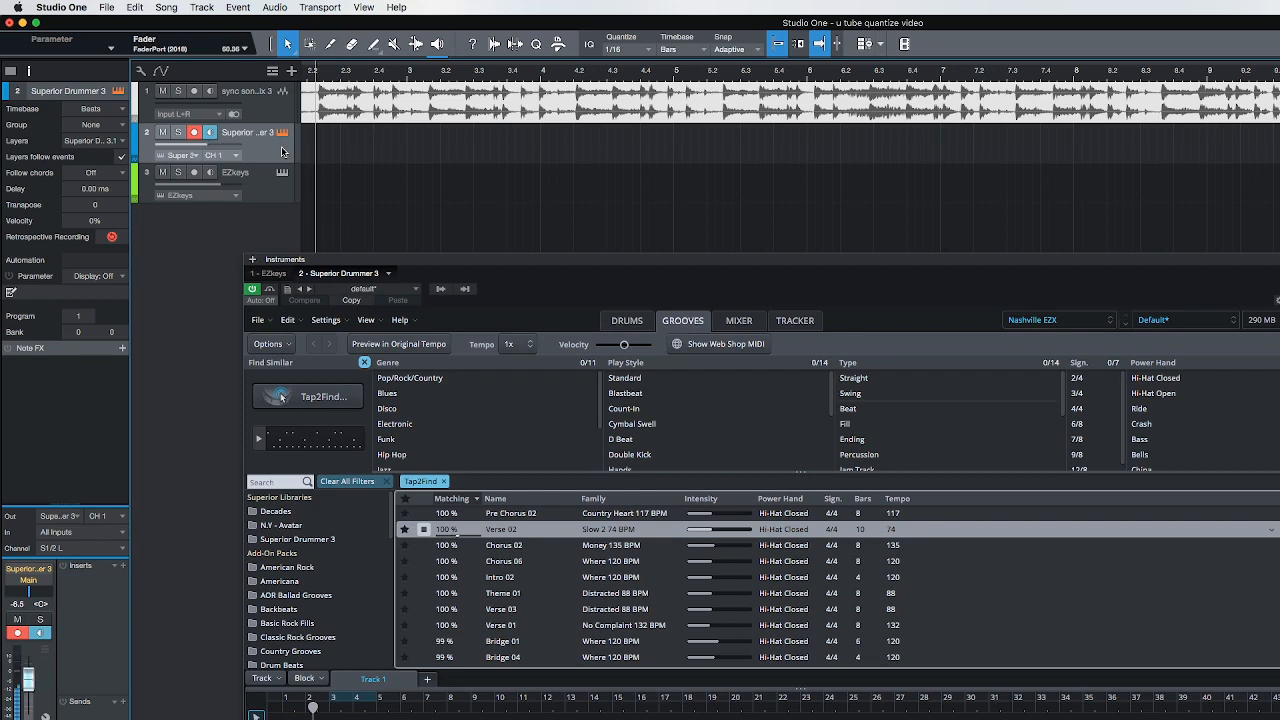
left_click(424, 534)
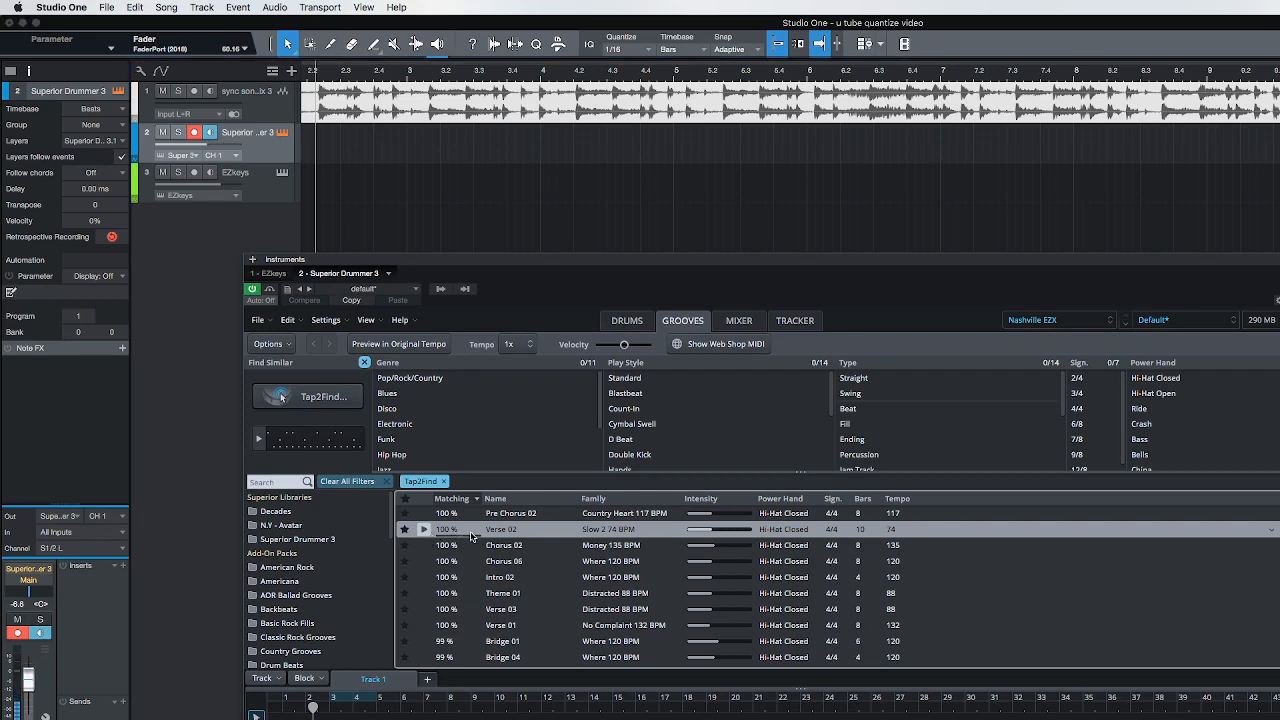
left_click_drag(528, 533, 345, 717)
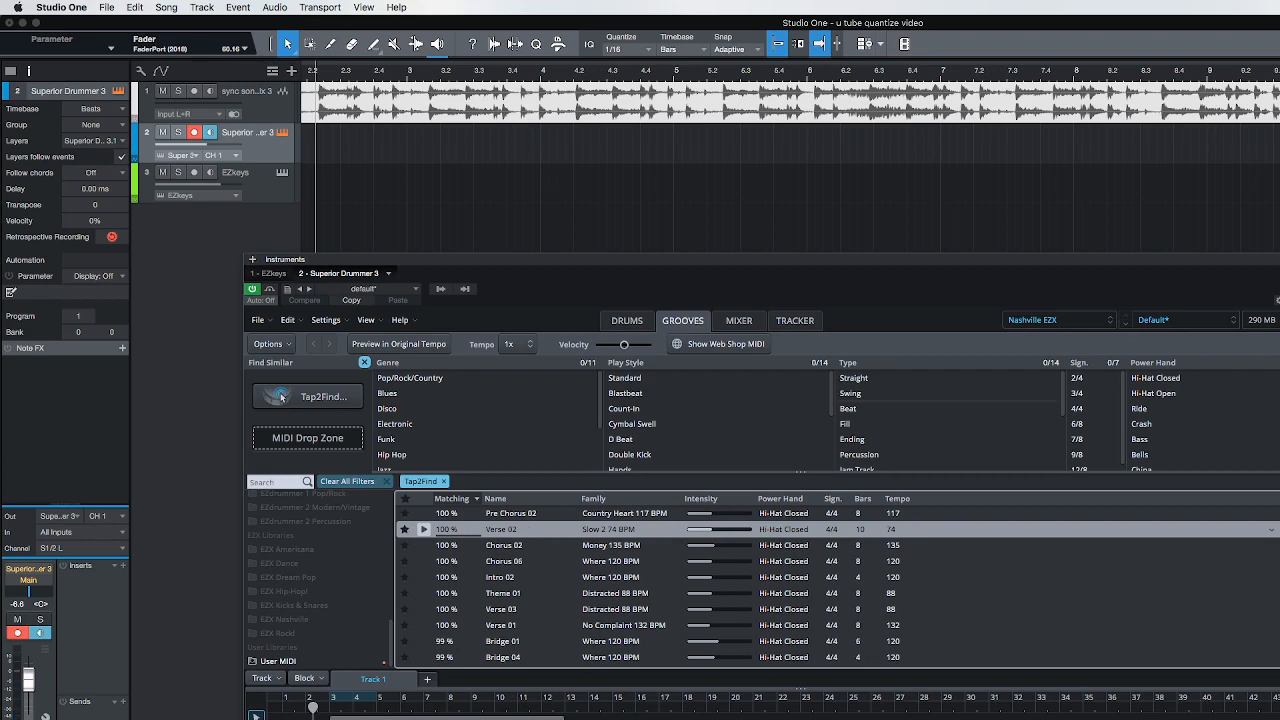
left_click_drag(350, 718, 586, 718)
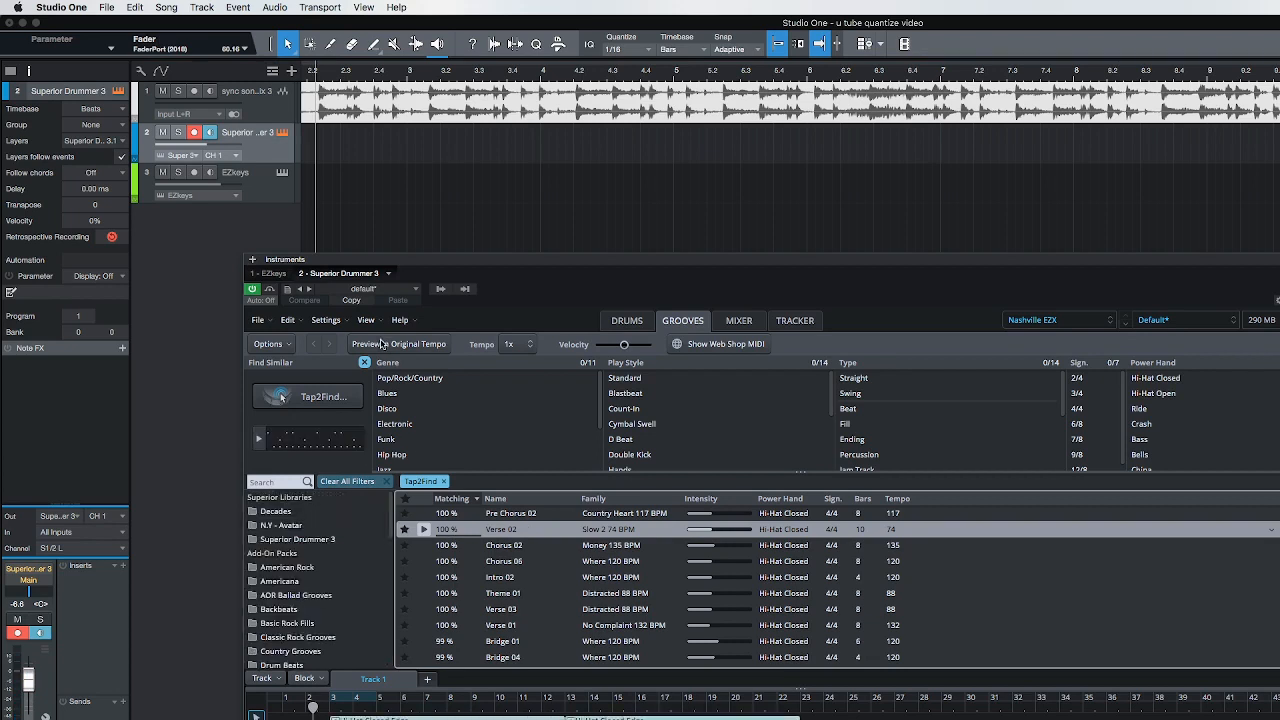
key("F11")
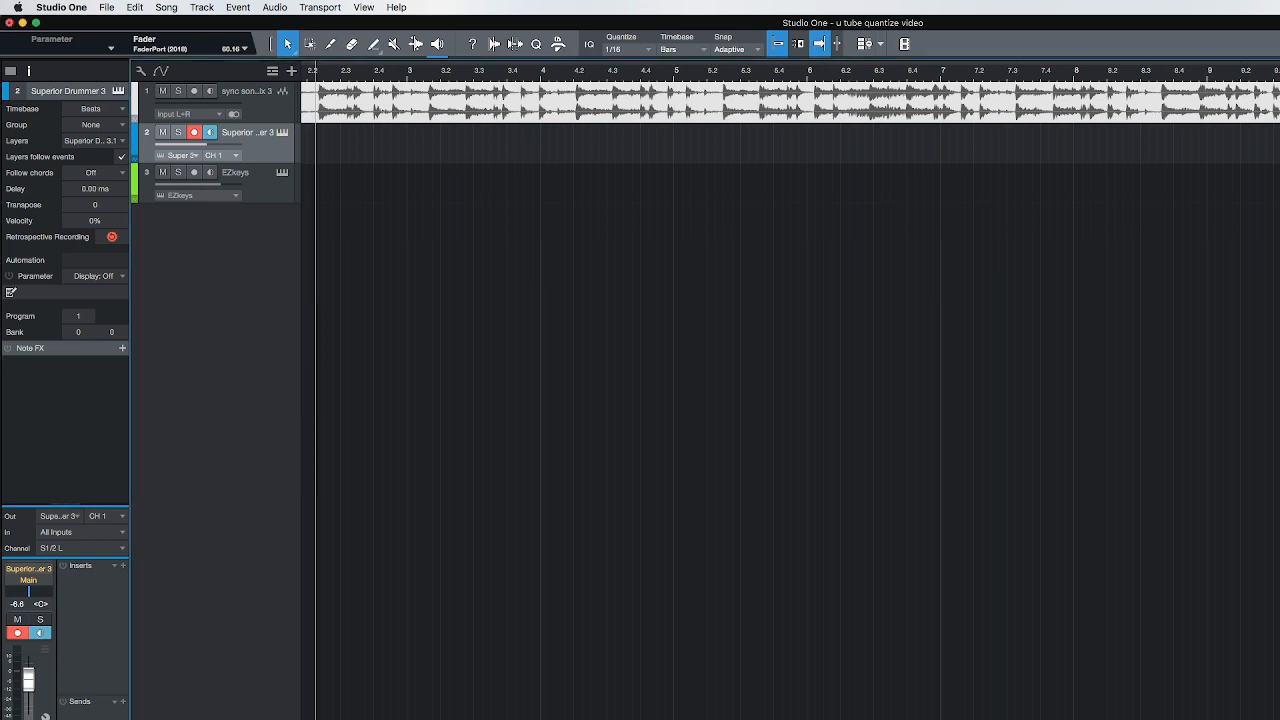
Open the EZkeys instrument of track 3 and move its window down clear of the arrangement tracks
left_click(264, 198)
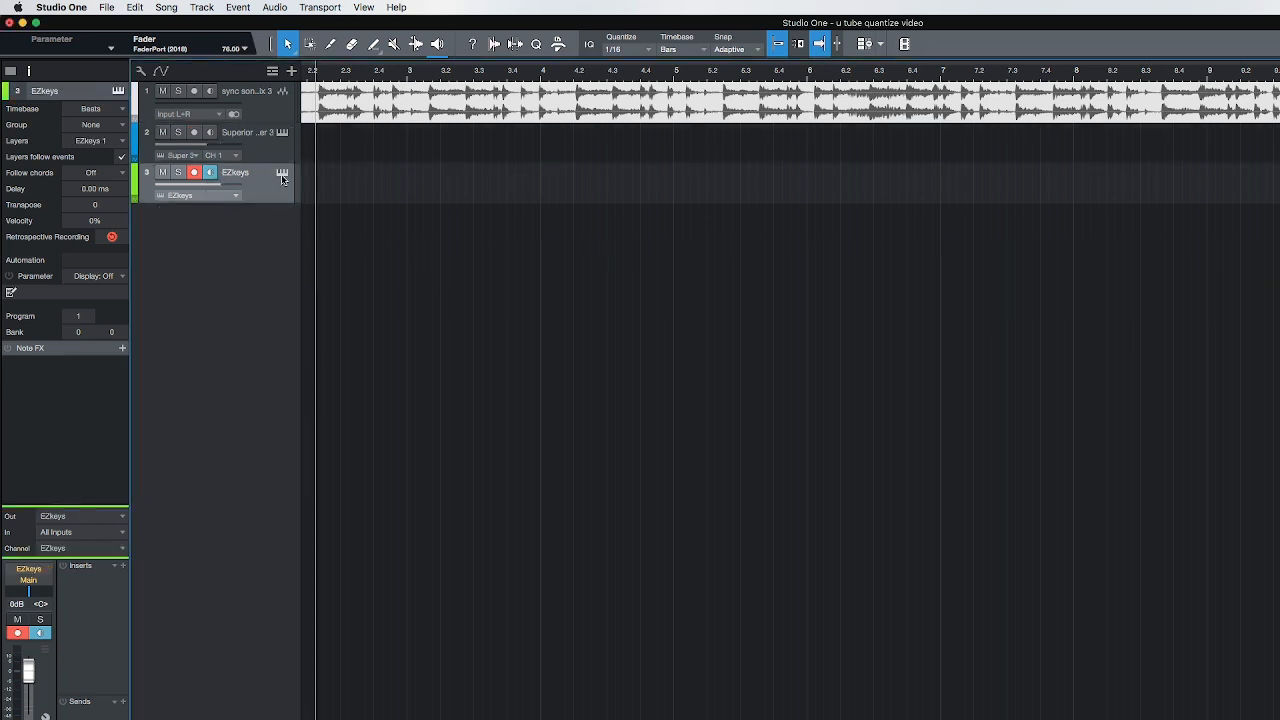
left_click(282, 174)
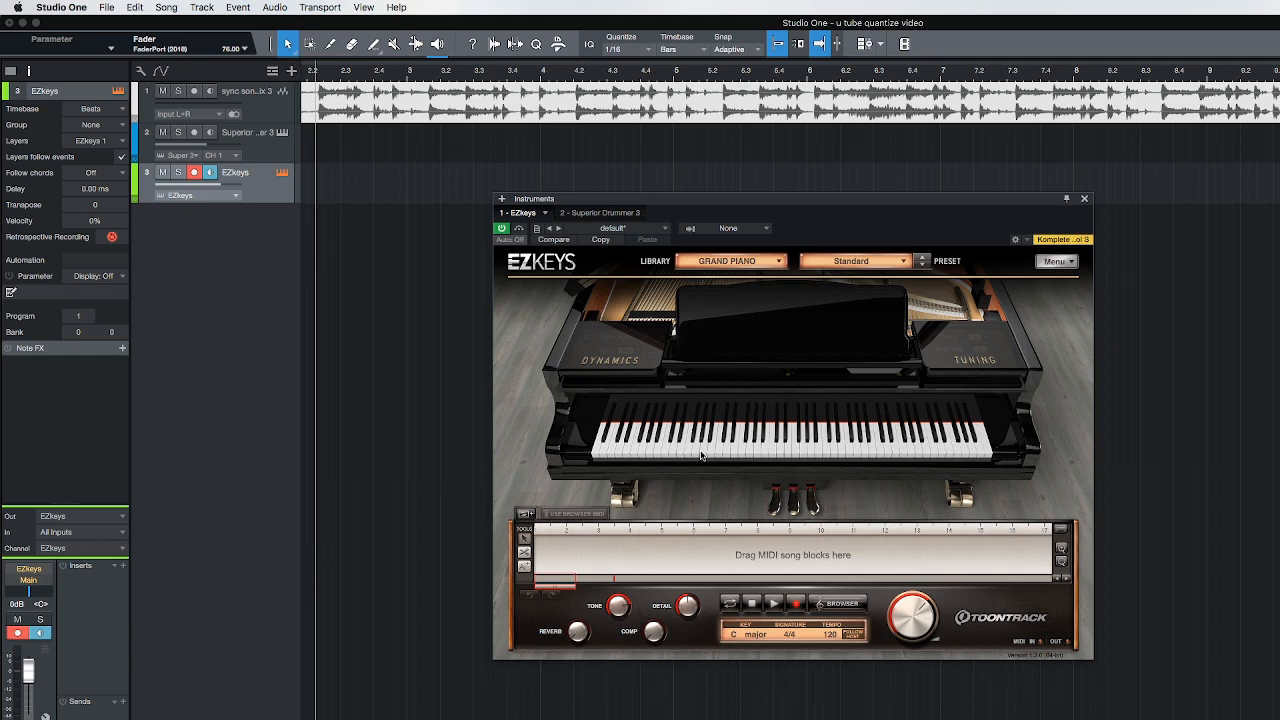
left_click(612, 355)
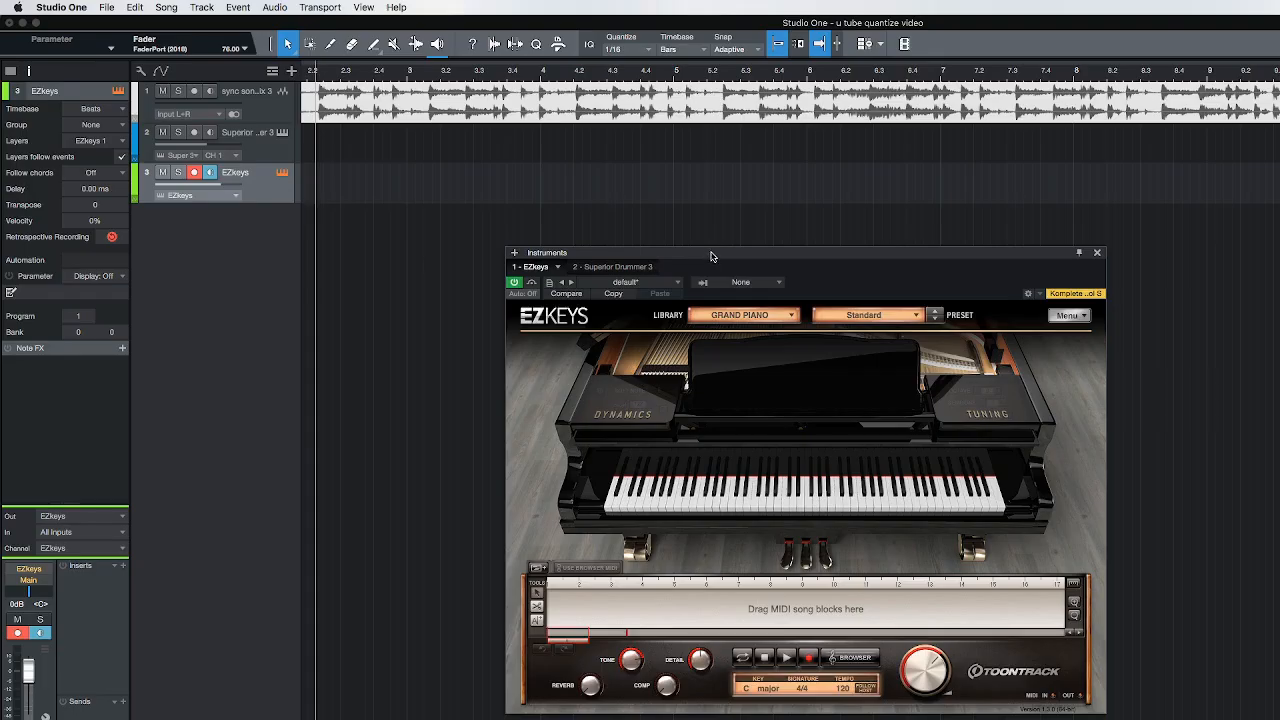
left_click_drag(709, 257, 713, 284)
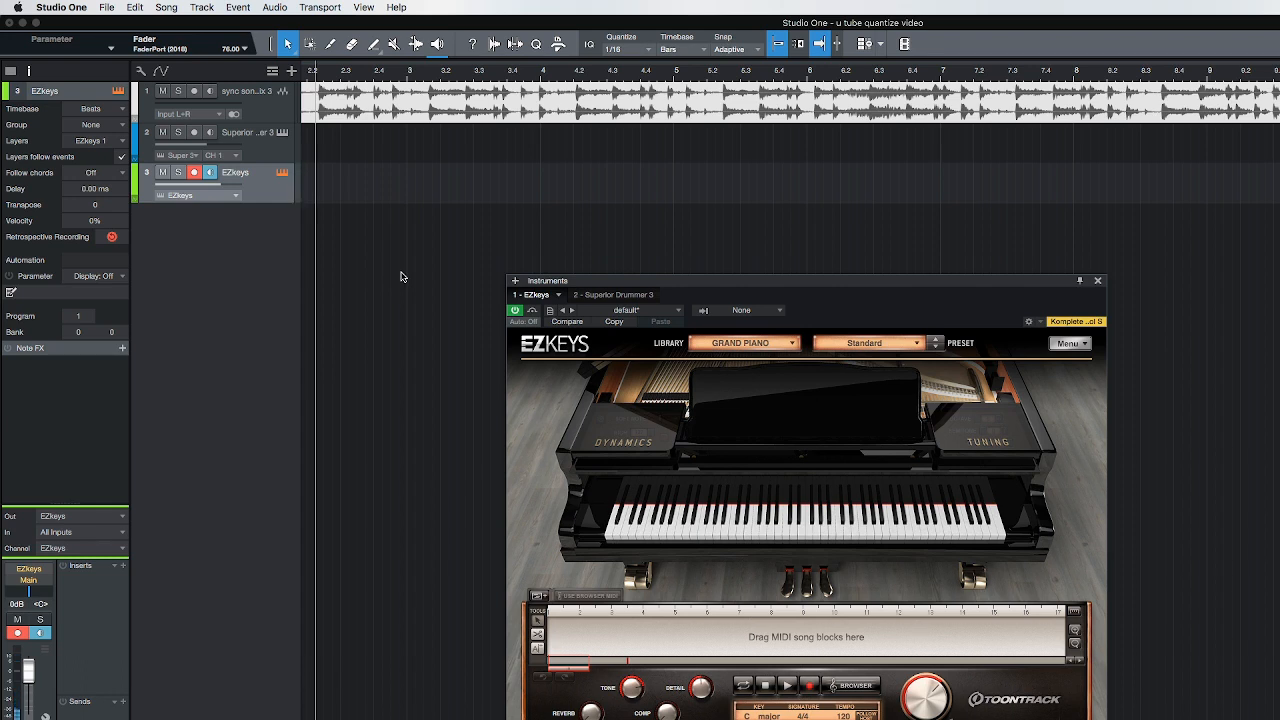
Play from the song start, record a piano part on the EZkeys track from bar 3 to about bar 15, and close the instrument window
key("comma")
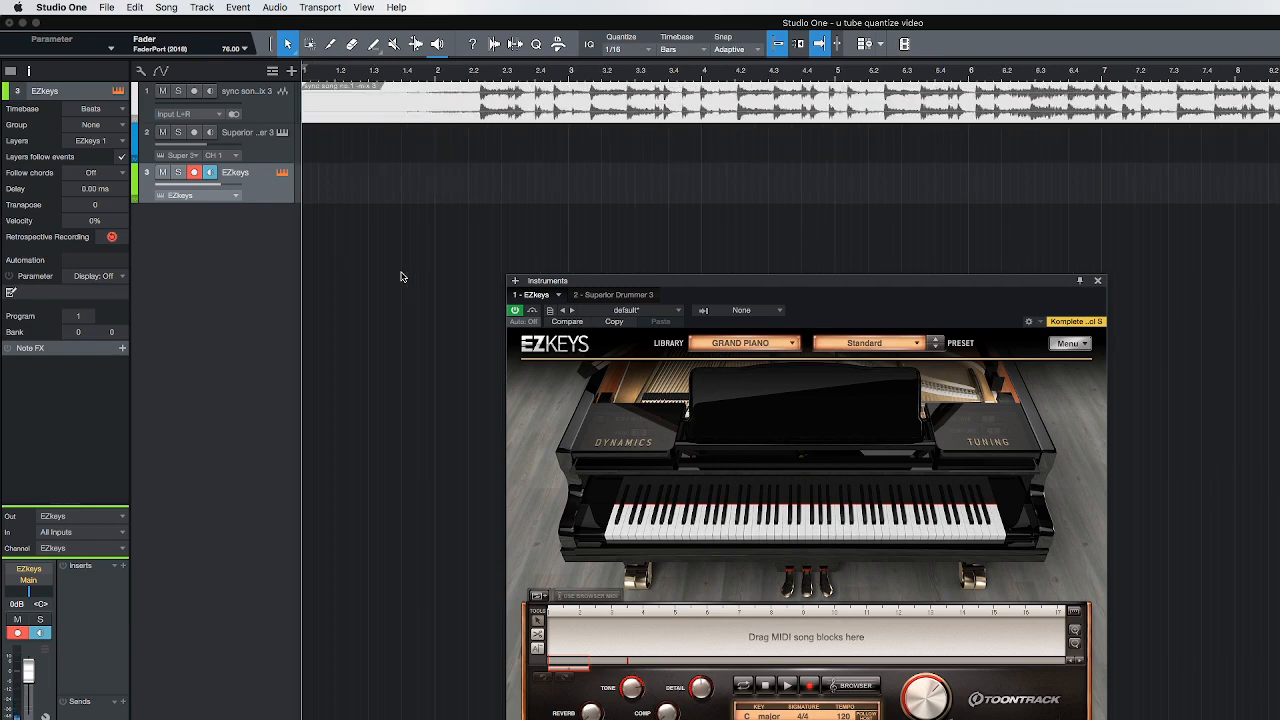
key("space")
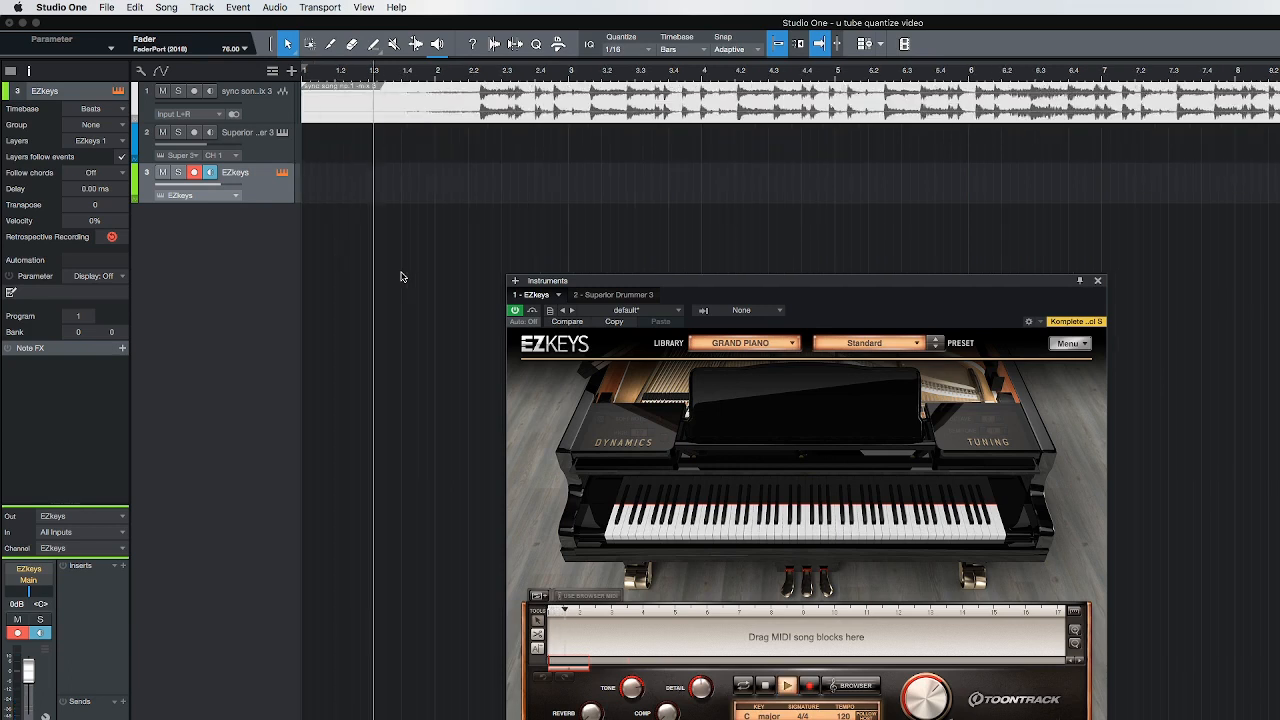
key("KP_Multiply")
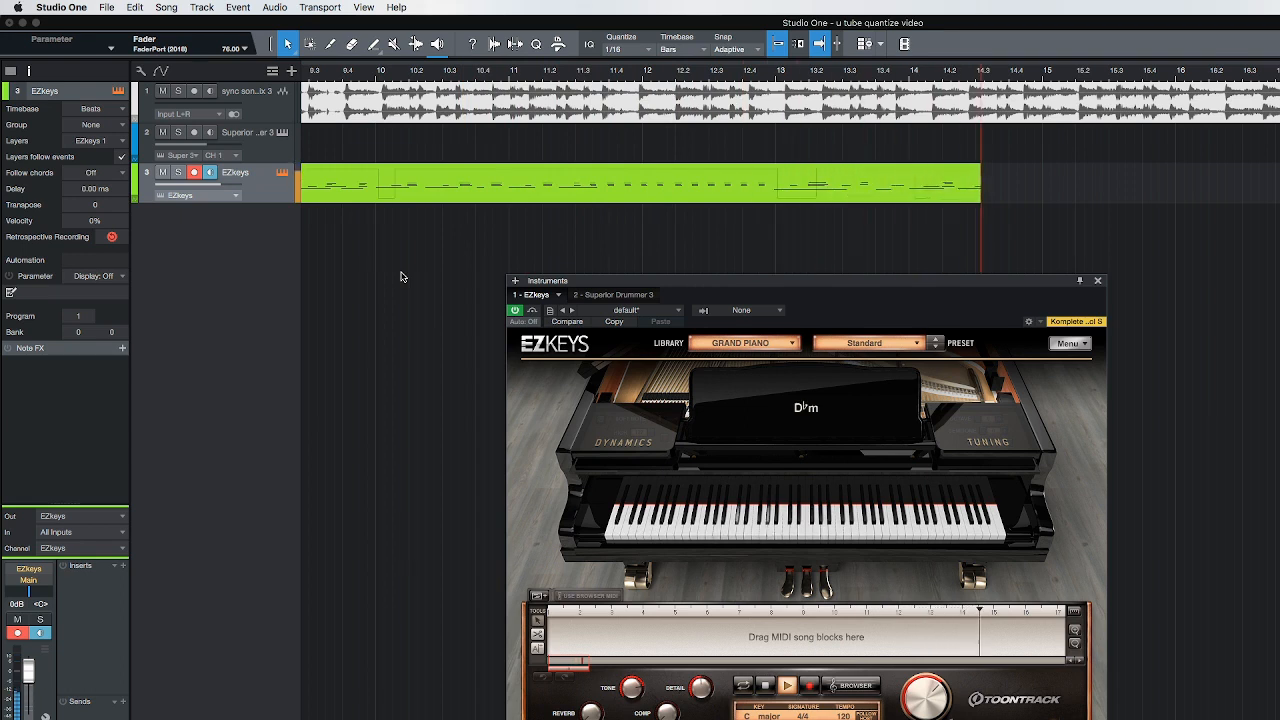
key("space")
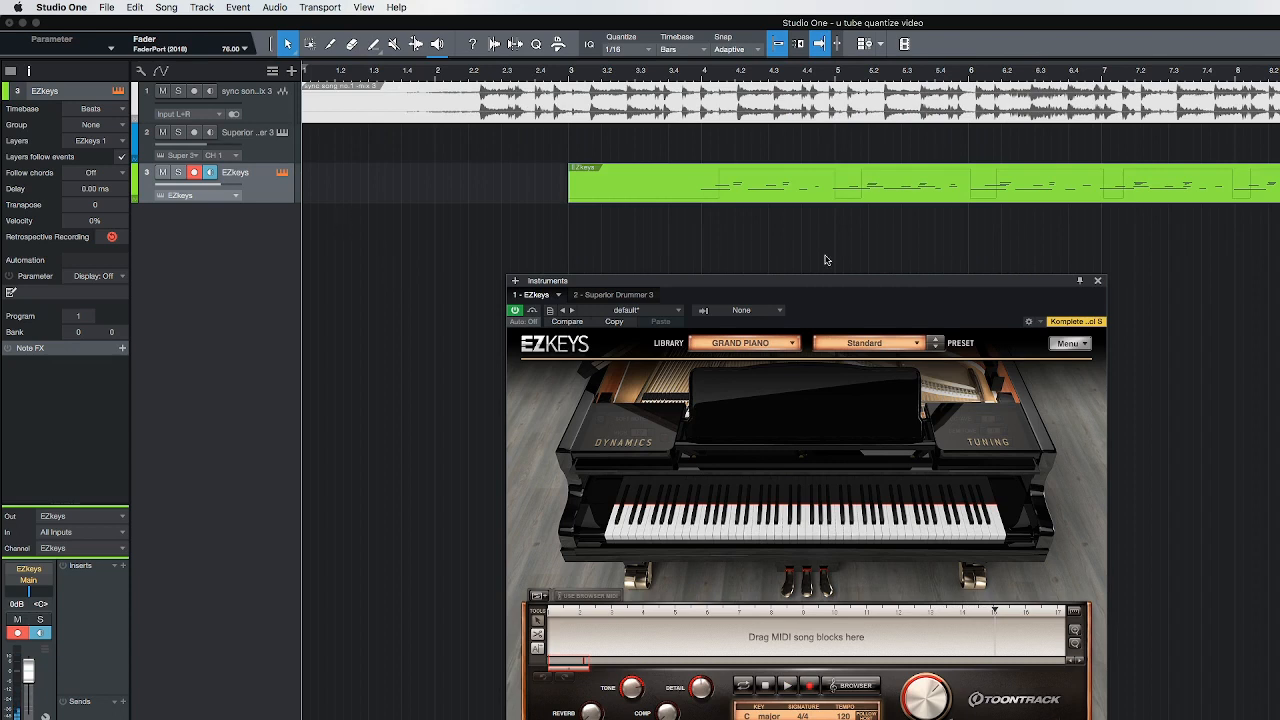
left_click(1098, 282)
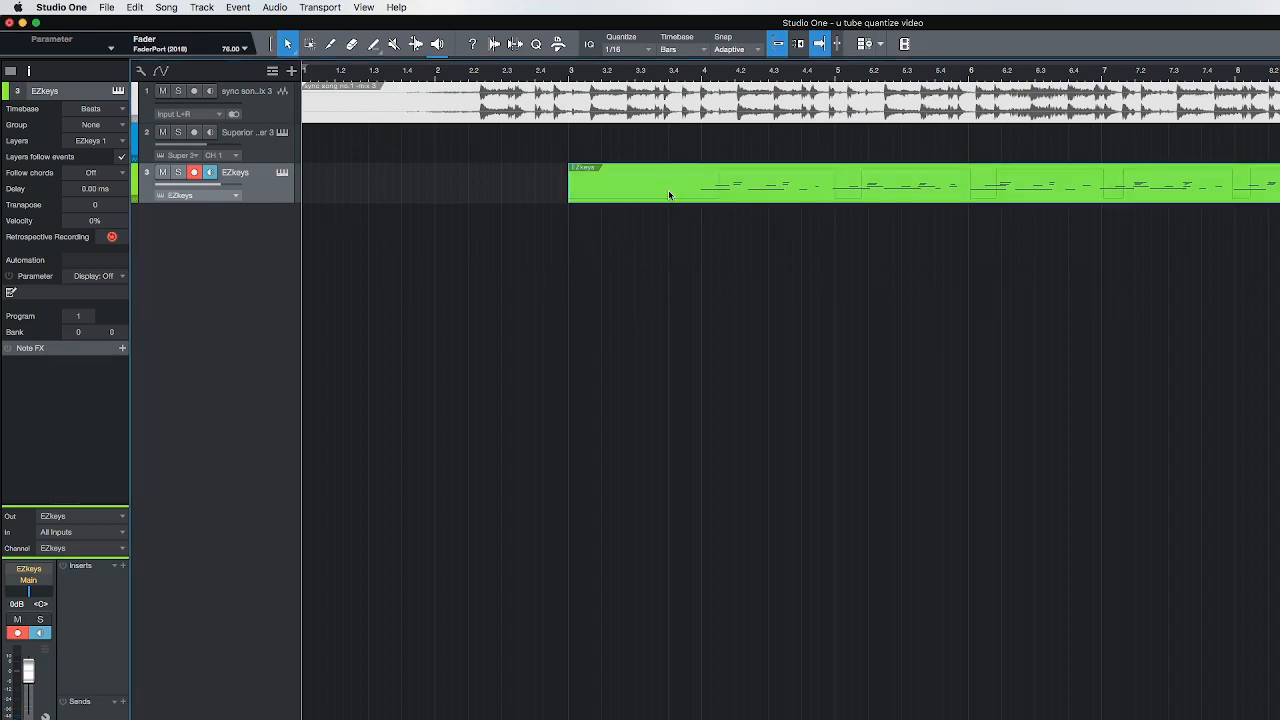
Open the recorded EZkeys part in the note editor and enlarge the editor to nearly the full window height
key("w")
key("w")
key("w")
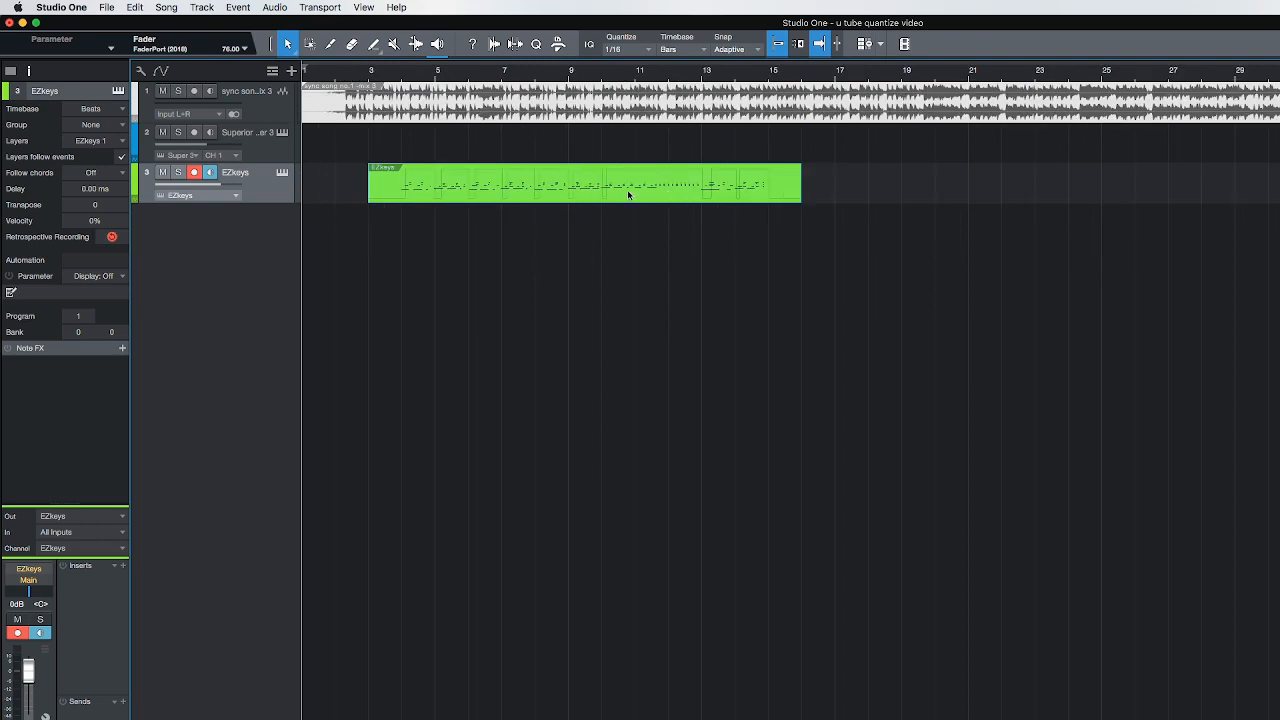
double_click(627, 189)
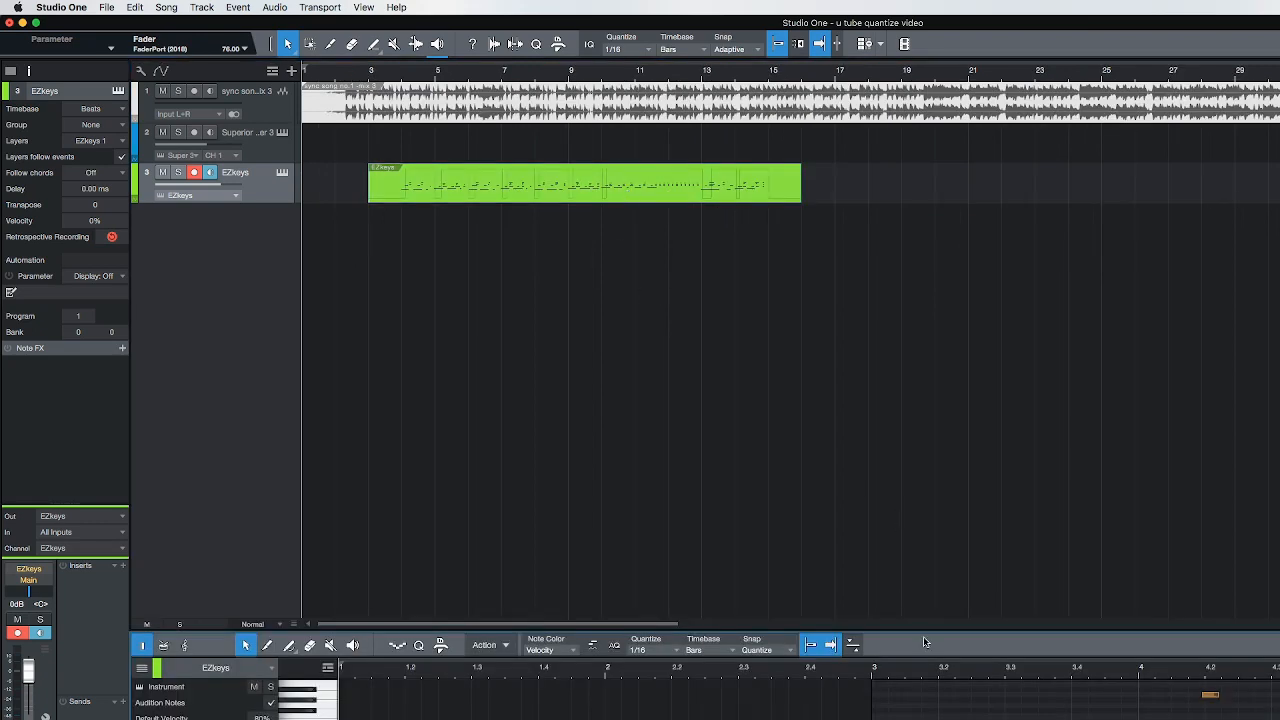
left_click_drag(922, 631, 875, 284)
scroll(1164, 717, "right", 10)
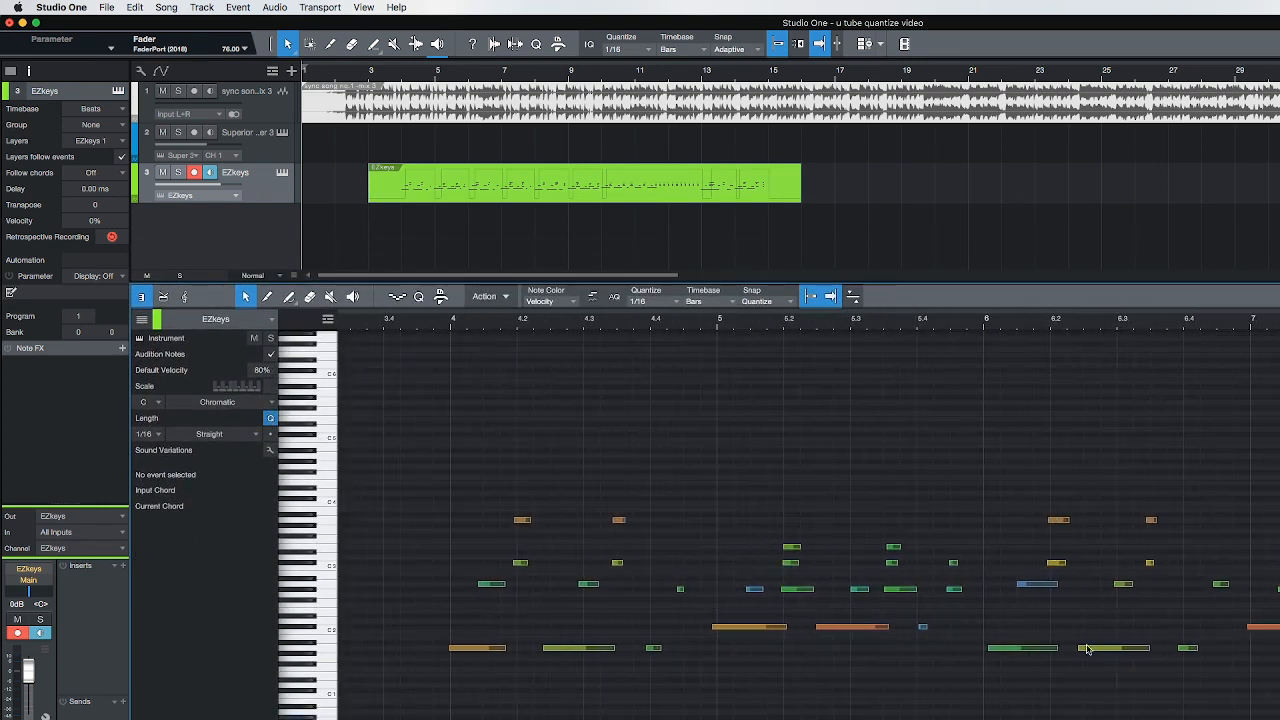
left_click_drag(773, 283, 773, 69)
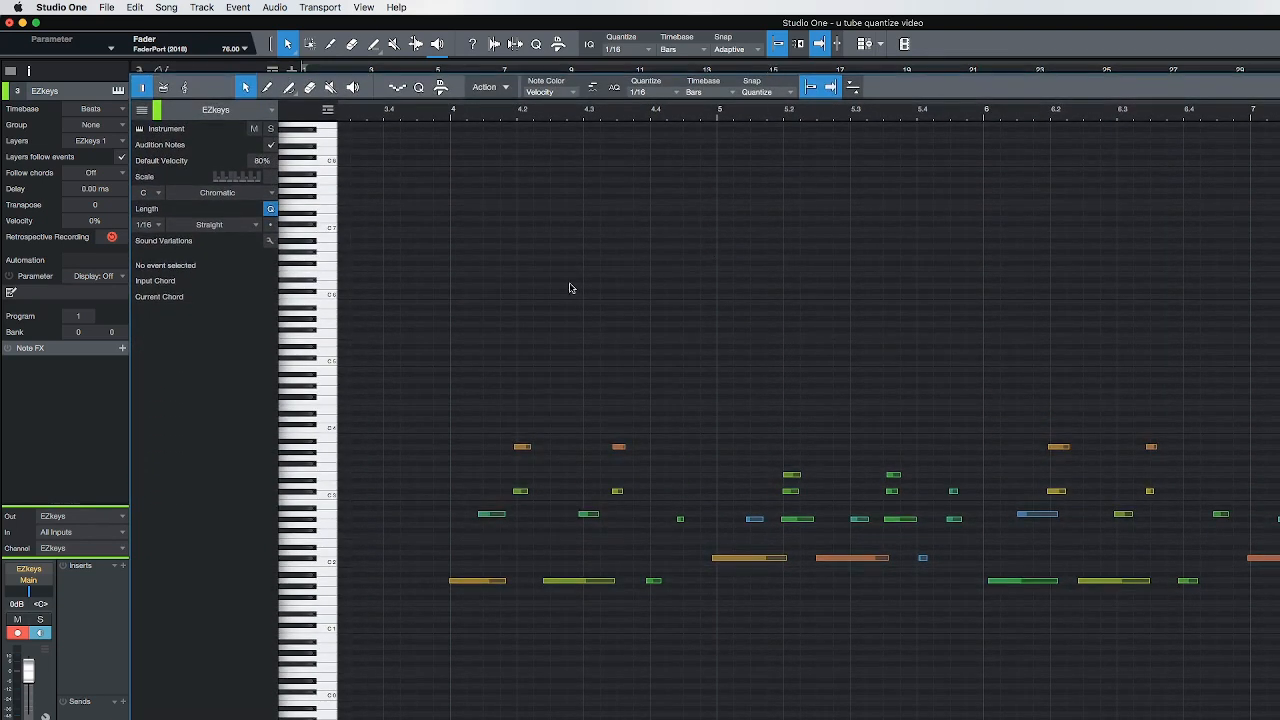
Play the recorded piano part from just before bar 4 and examine its note timing across the whole take
left_click(418, 291)
key("space")
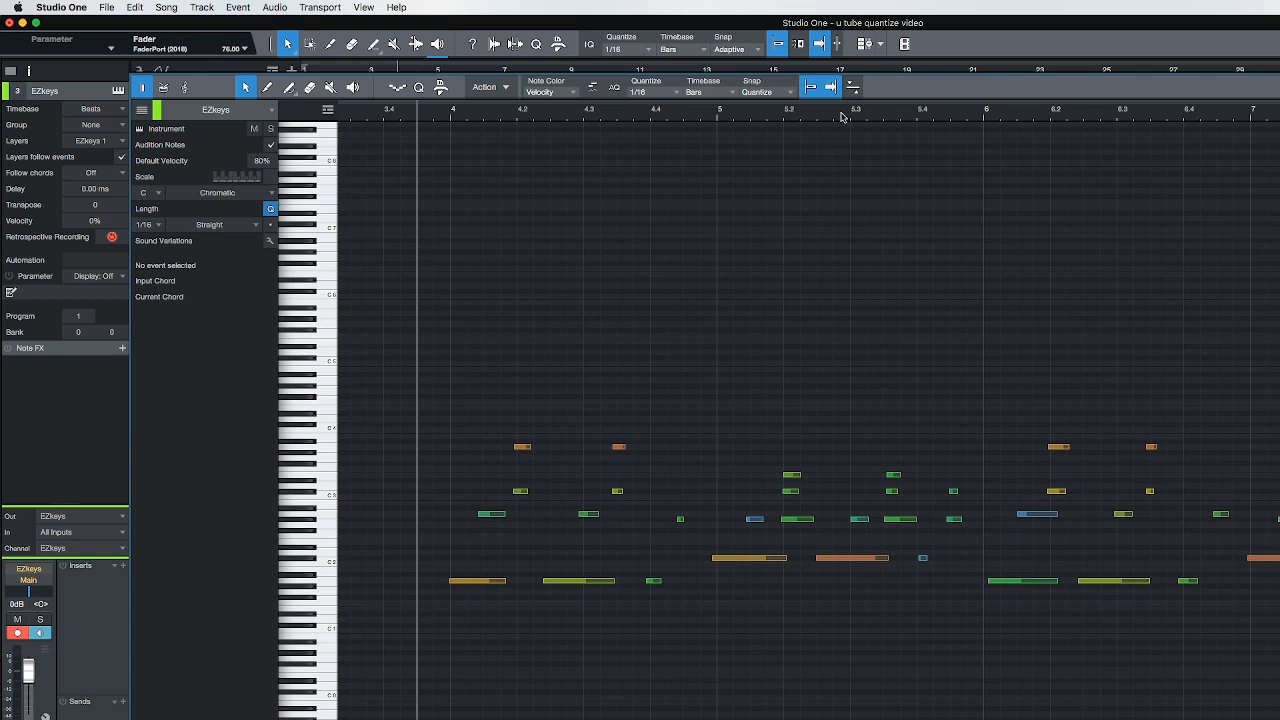
scroll(843, 117, "down", 6)
scroll(843, 117, "up", 4)
scroll(840, 117, "down", 3)
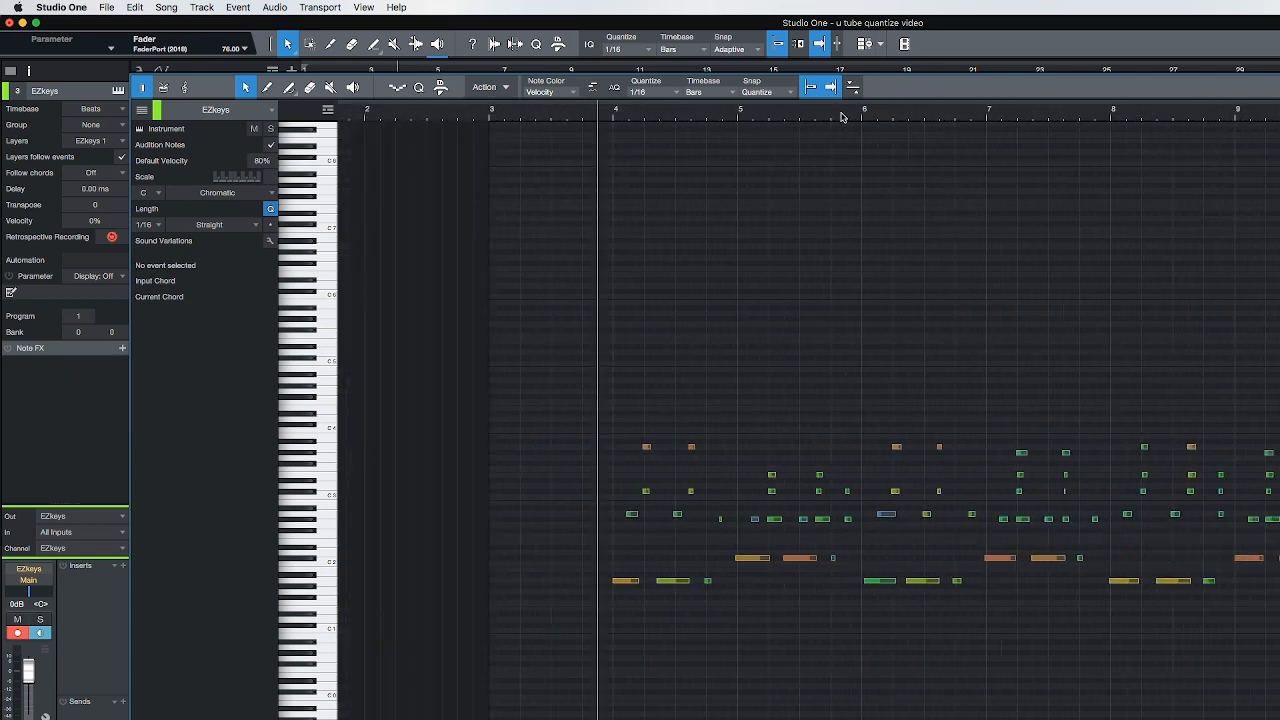
scroll(843, 124, "down", 3)
scroll(843, 123, "up", 6)
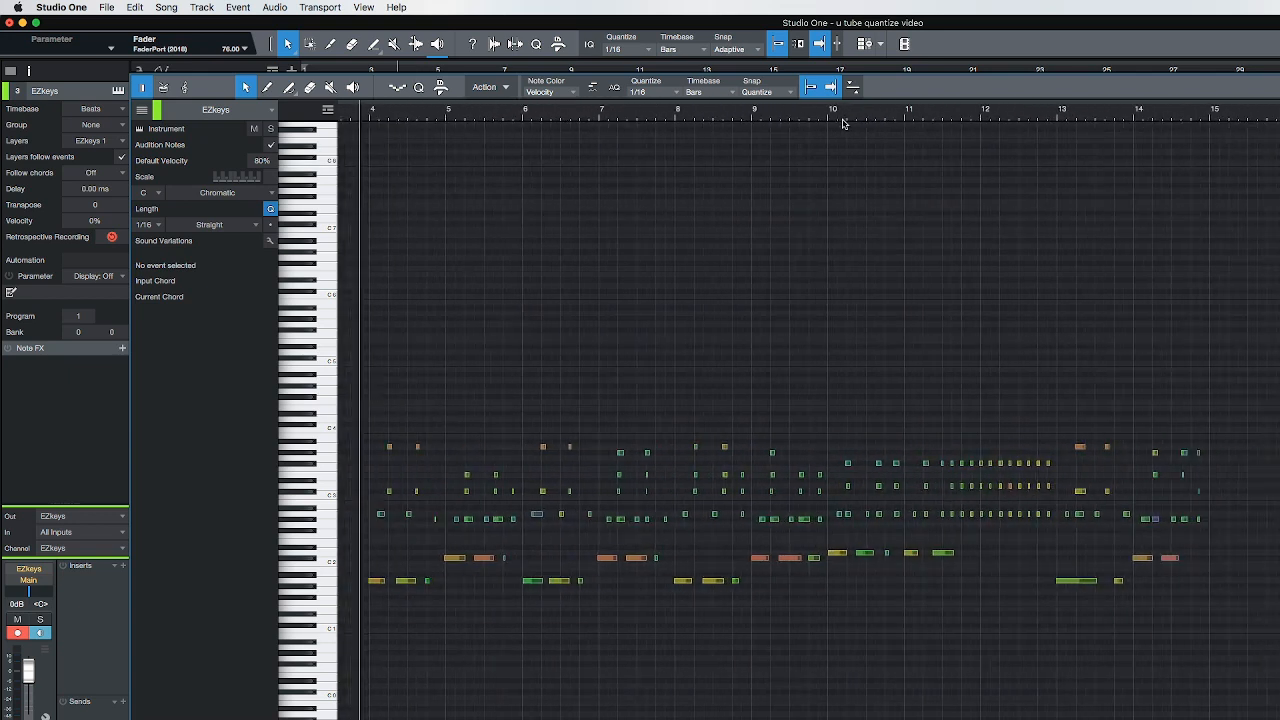
scroll(843, 115, "up", 2)
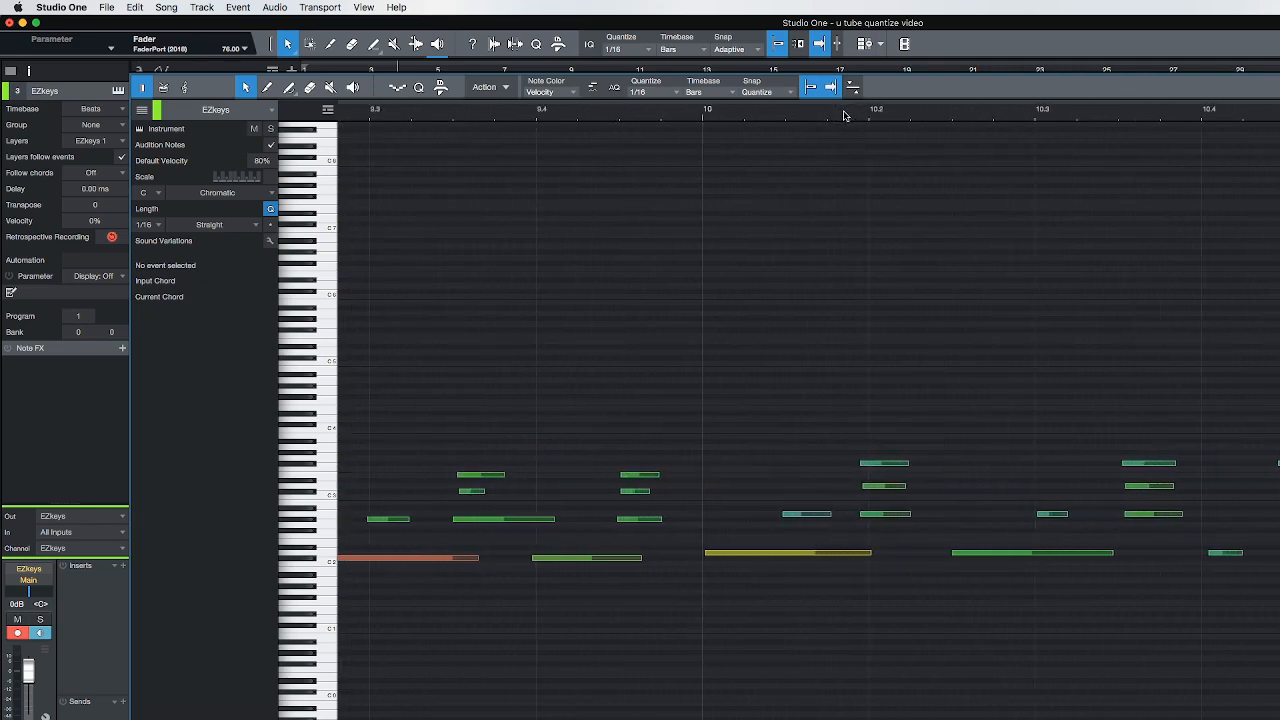
scroll(843, 115, "down", 3)
scroll(843, 115, "up", 5)
scroll(688, 354, "left", 10)
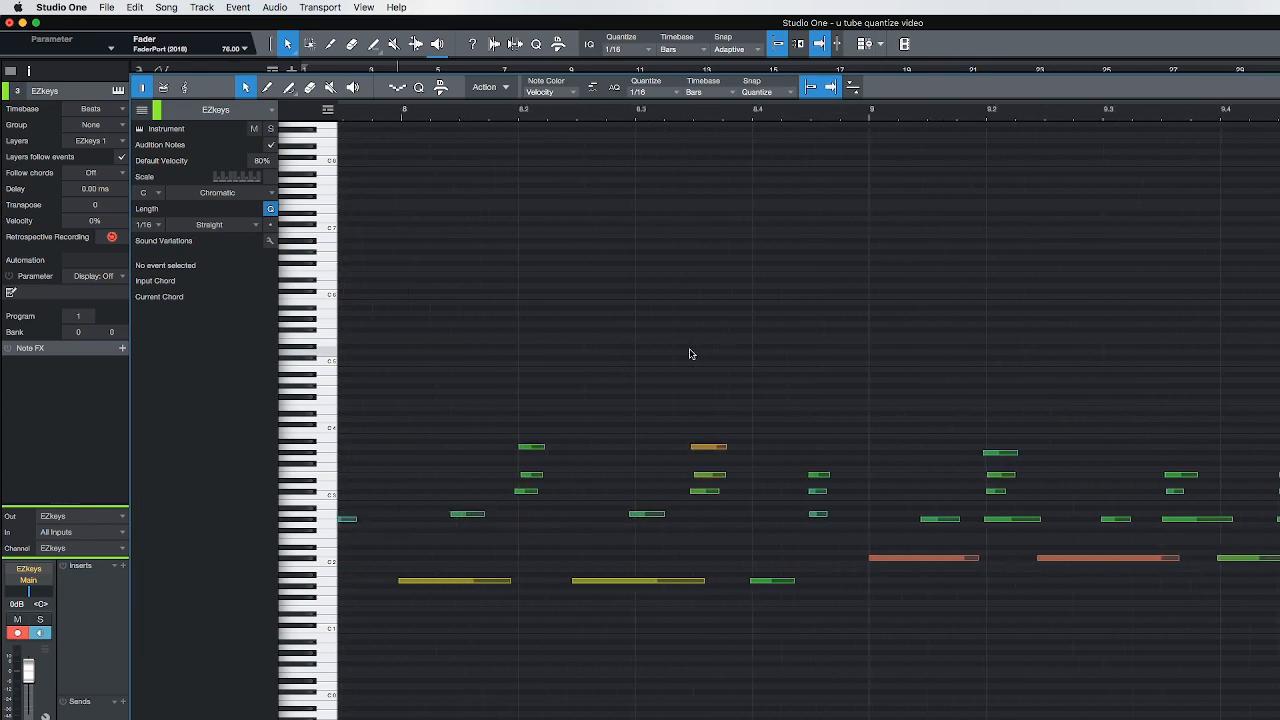
scroll(688, 354, "left", 12)
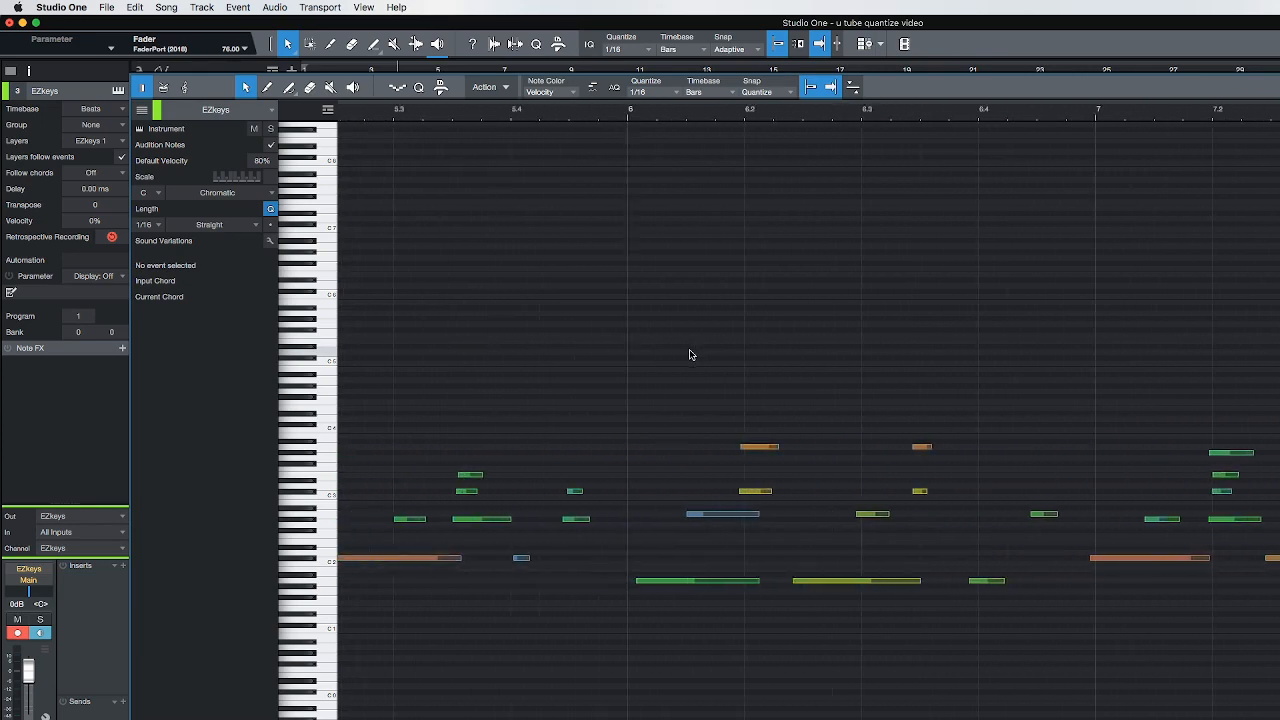
scroll(689, 354, "left", 6)
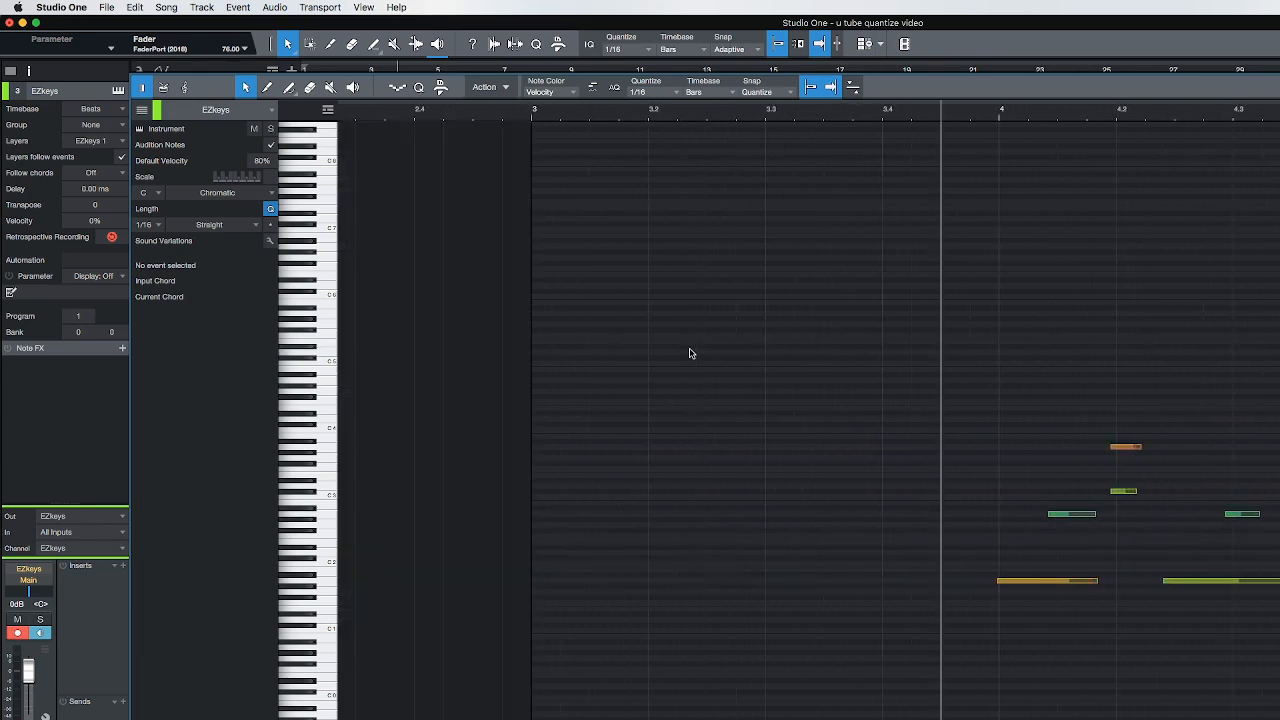
Examine the EZkeys notes from bar 4 onward against the grid at several zoom levels
scroll(689, 354, "right", 3)
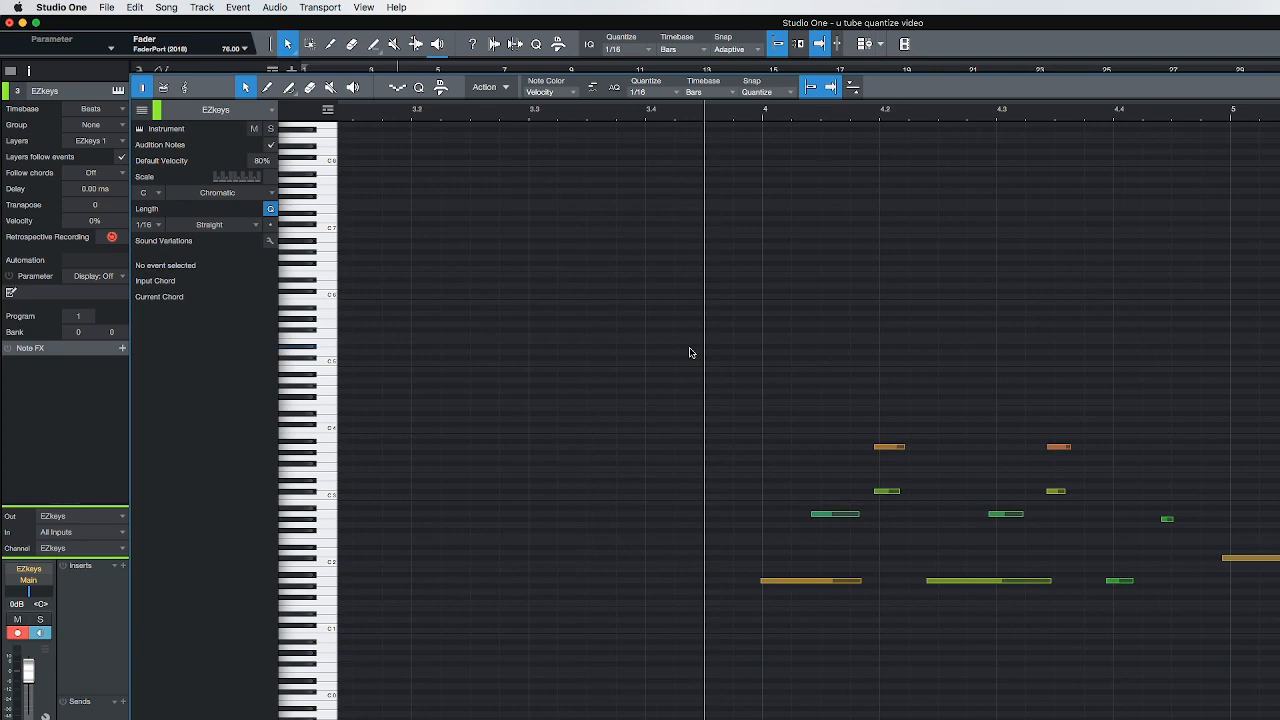
scroll(689, 353, "right", 1)
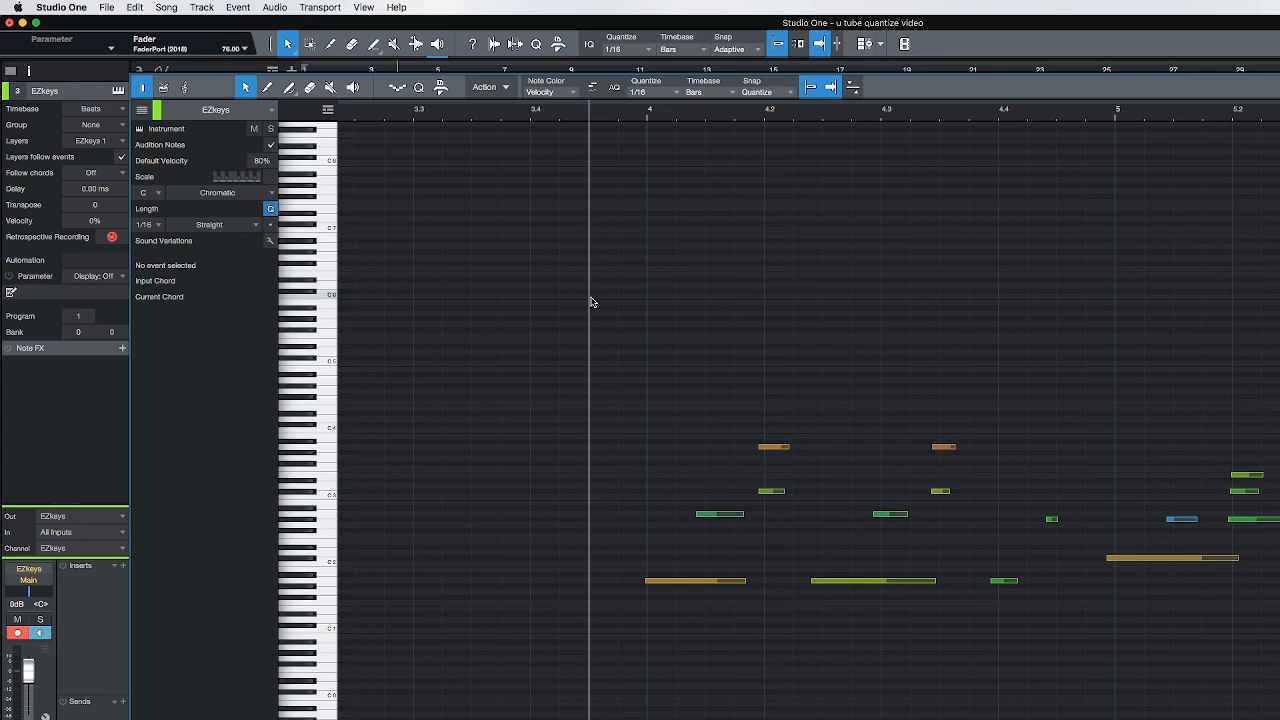
scroll(600, 240, "right", 3)
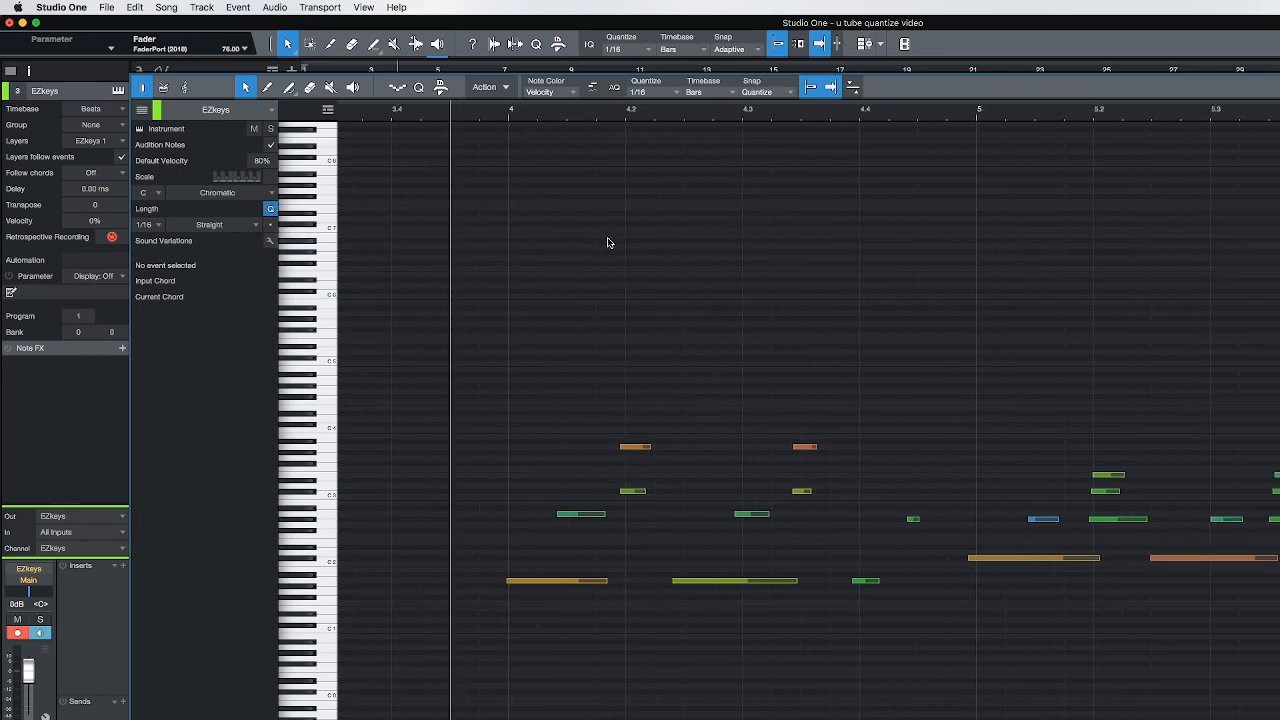
left_click_drag(670, 119, 670, 118)
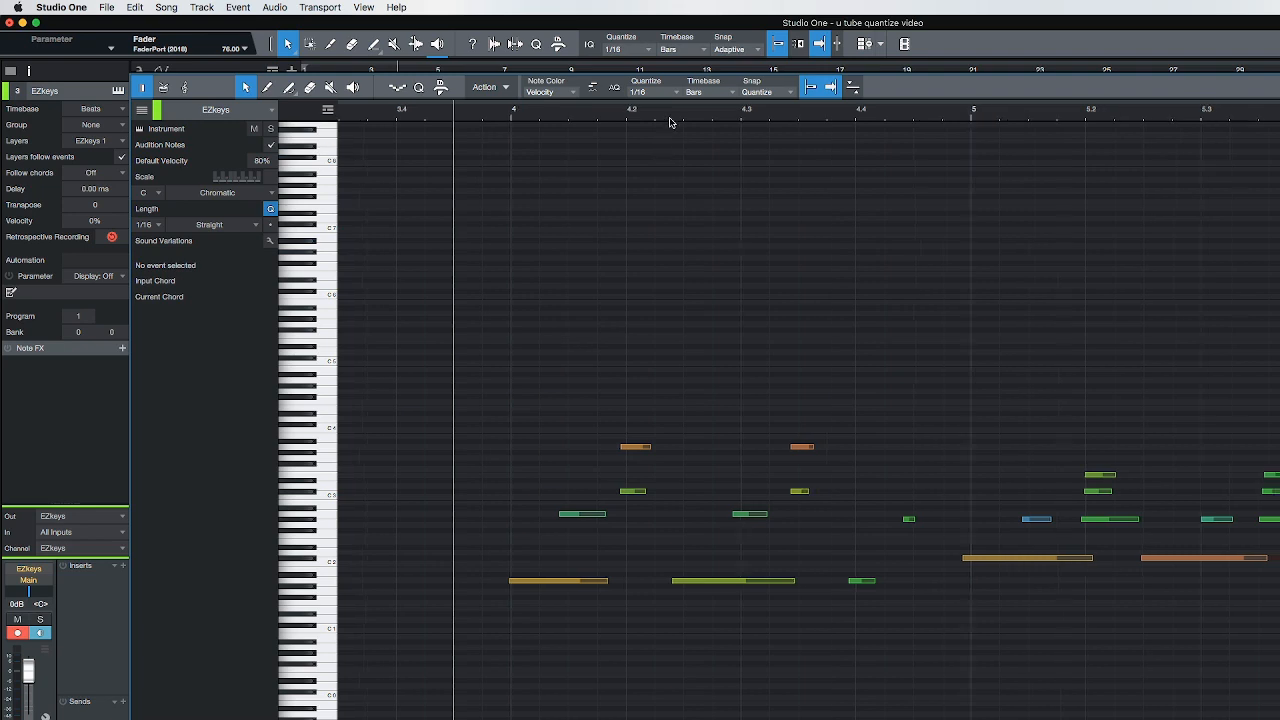
scroll(670, 121, "down", 5)
scroll(670, 121, "up", 3)
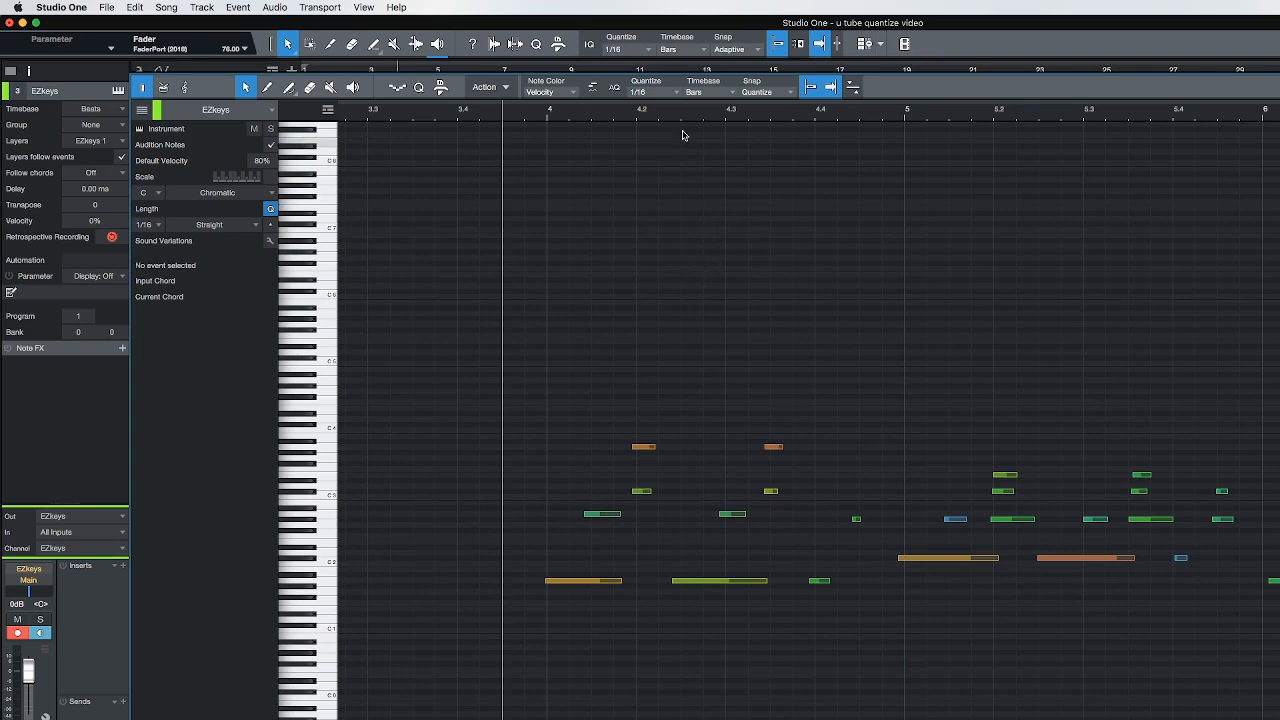
scroll(693, 117, "down", 1)
scroll(693, 117, "down", 3)
scroll(693, 117, "up", 8)
scroll(693, 117, "down", 5)
scroll(693, 117, "down", 4)
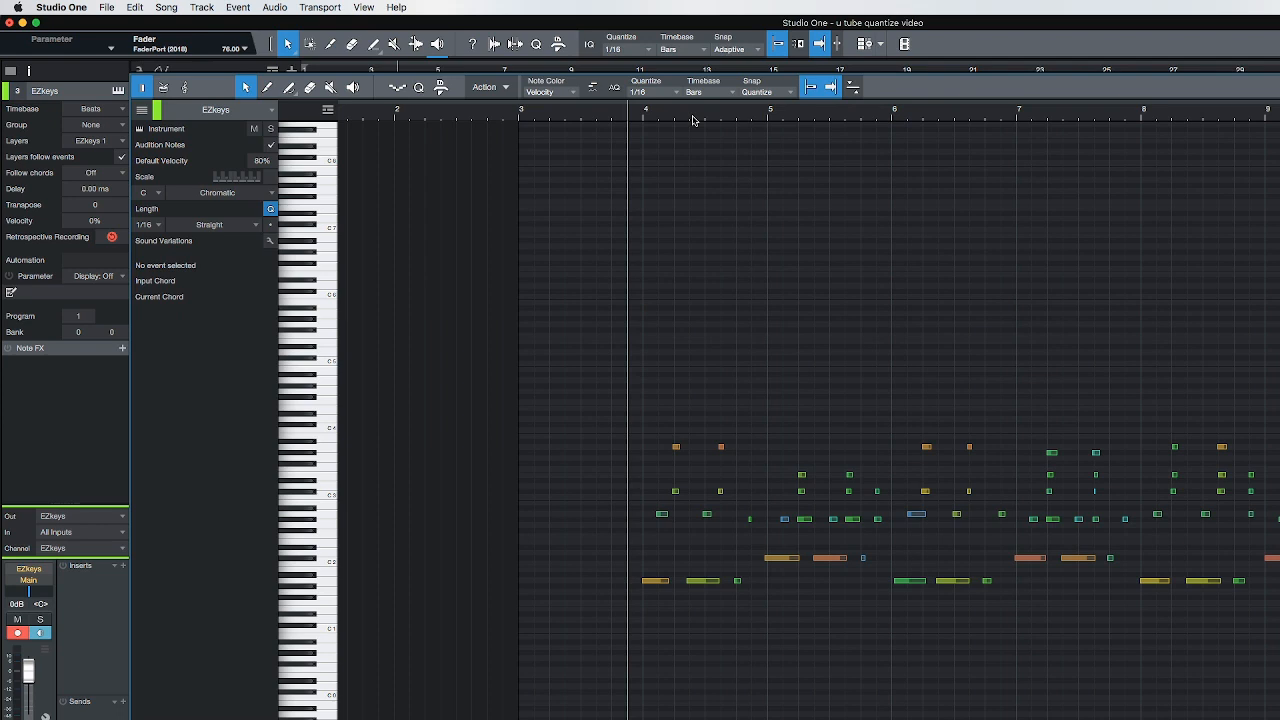
scroll(693, 117, "up", 2)
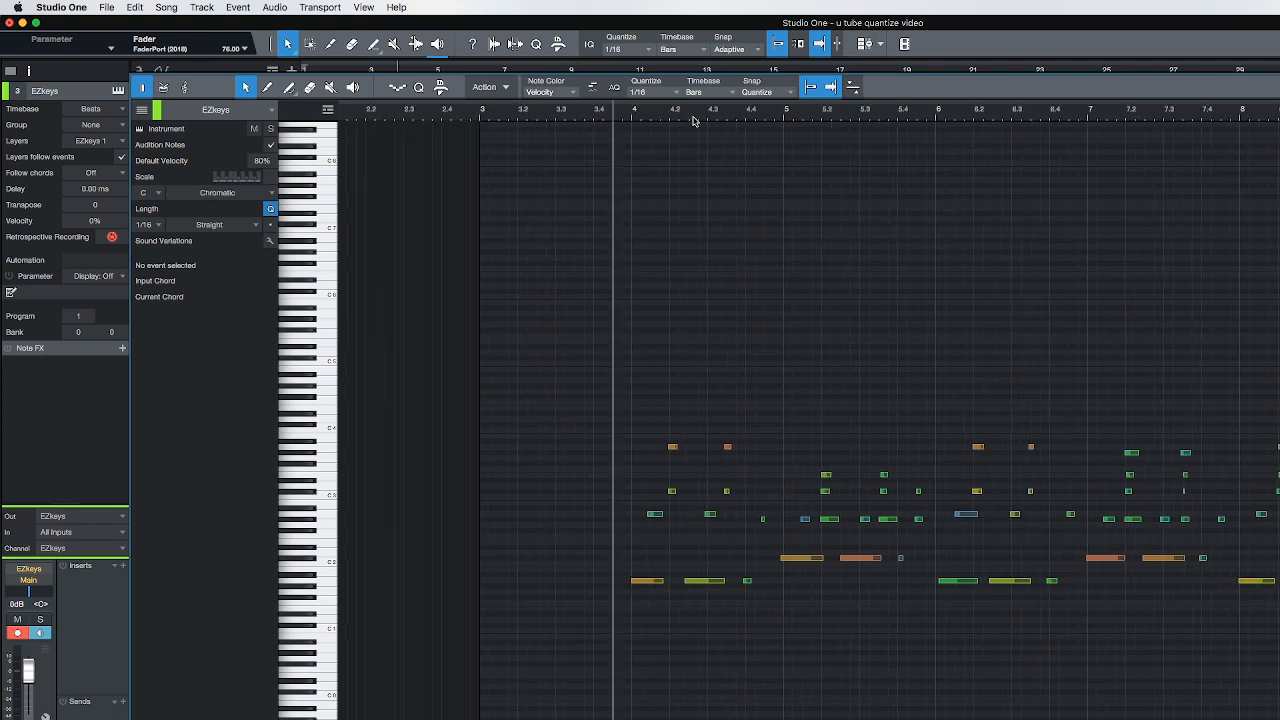
Play the EZkeys notes from bar 4 at close zoom and examine their timing against the grid
scroll(693, 117, "up", 3)
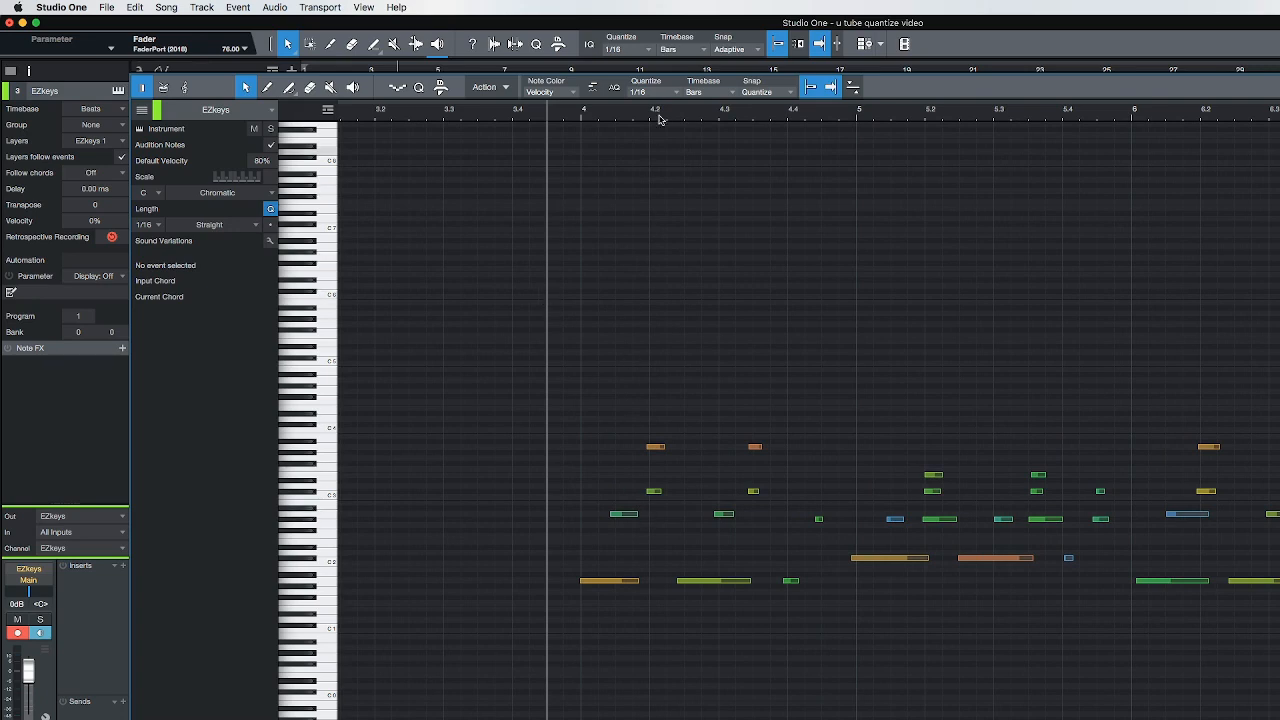
scroll(661, 119, "up", 1)
scroll(661, 119, "up", 1)
key("space")
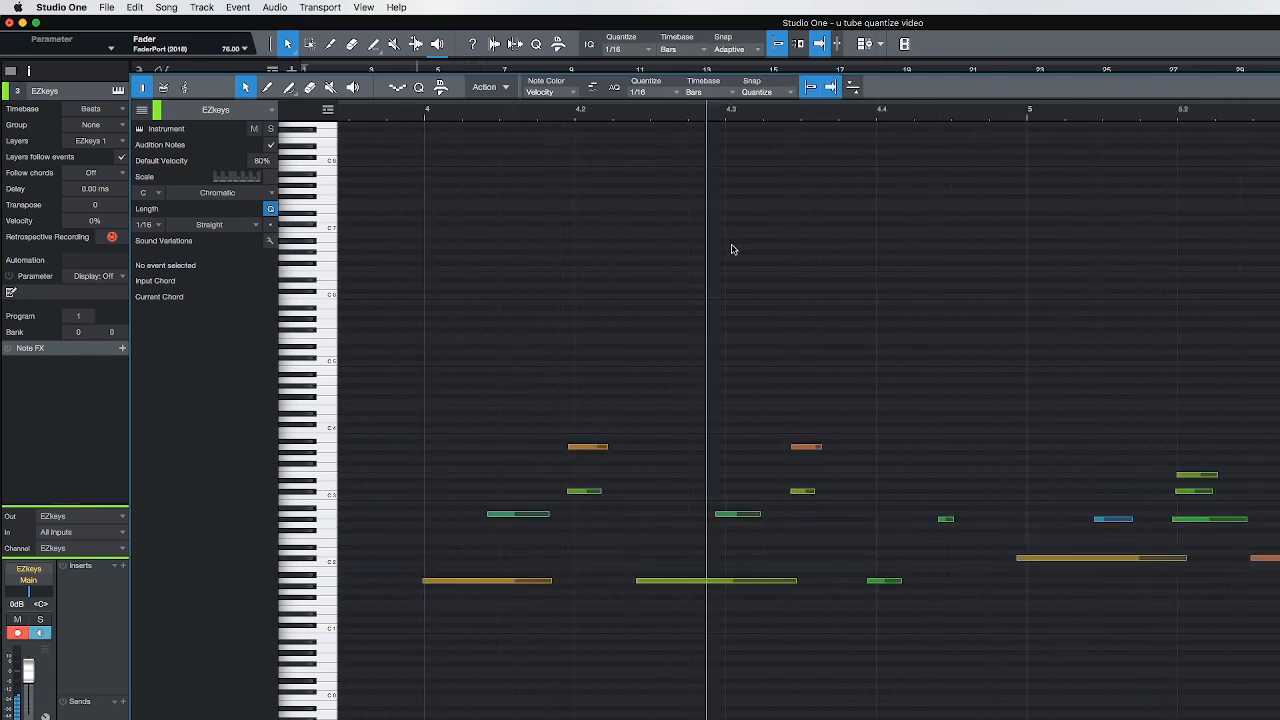
key("space")
Select the three-note chord around beat 5.2 and set the note editor's snap to Bar
left_click_drag(810, 440, 808, 532)
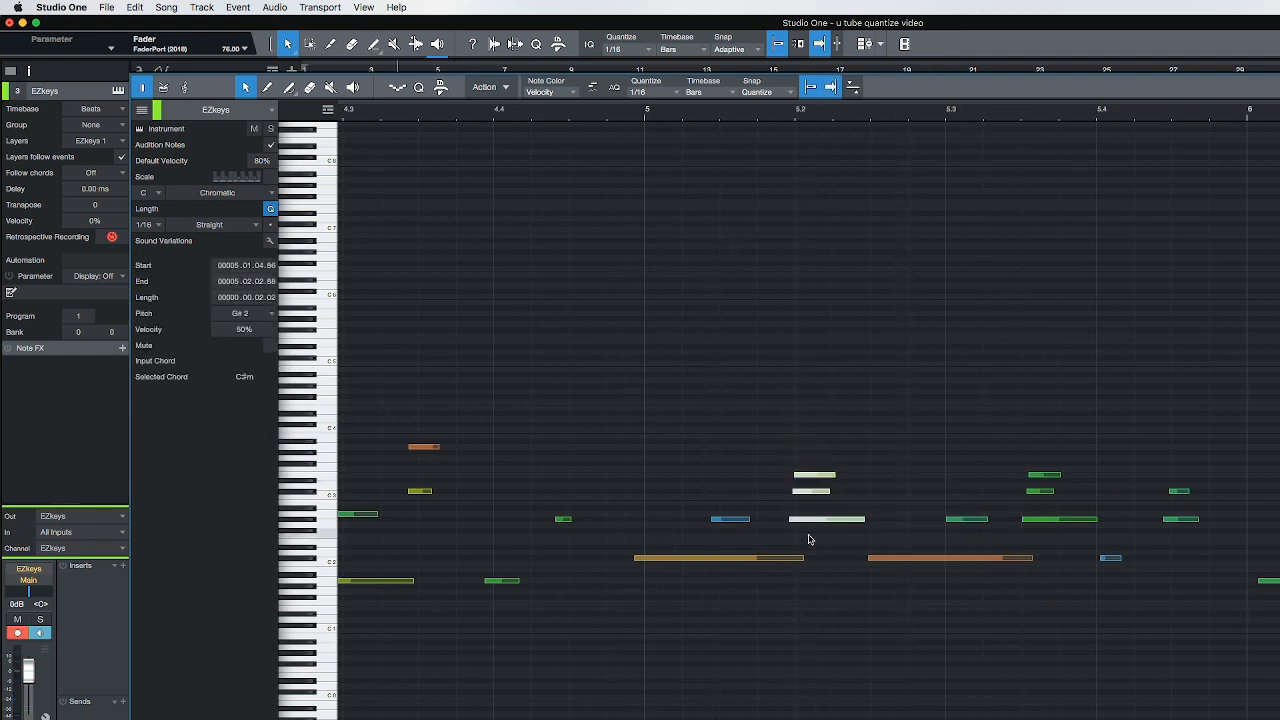
left_click(812, 88)
left_click(783, 92)
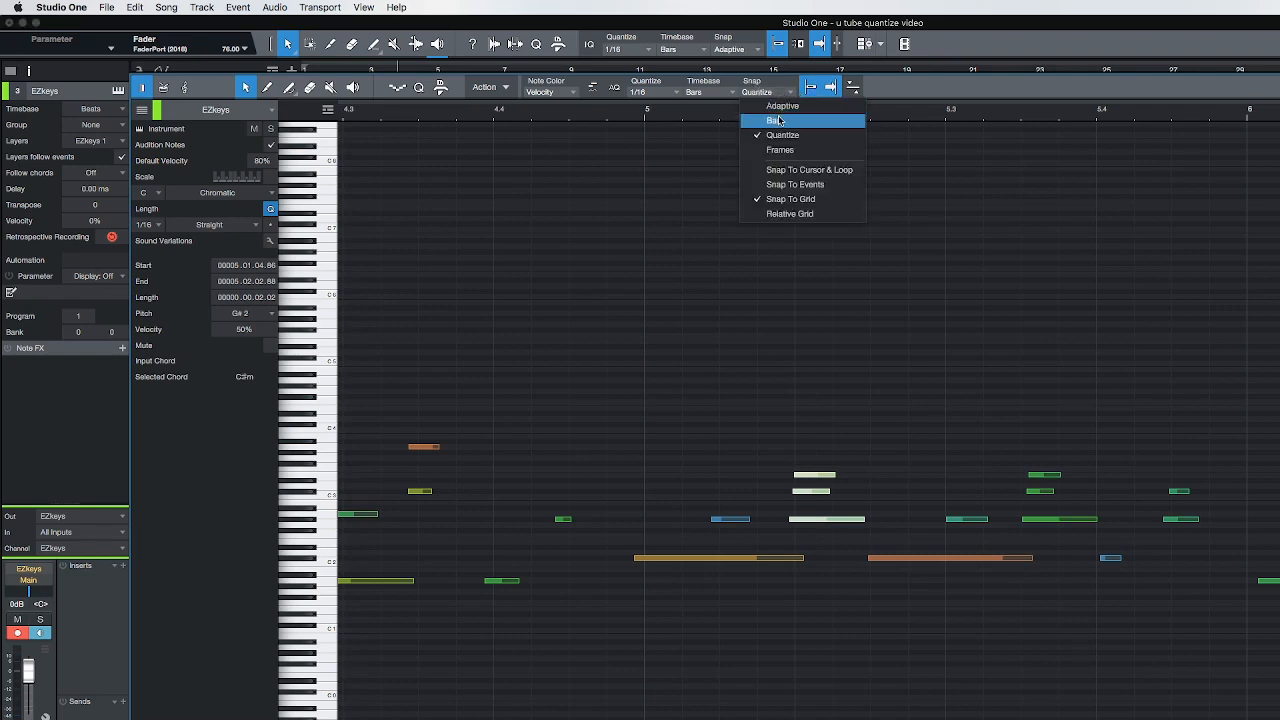
left_click(779, 120)
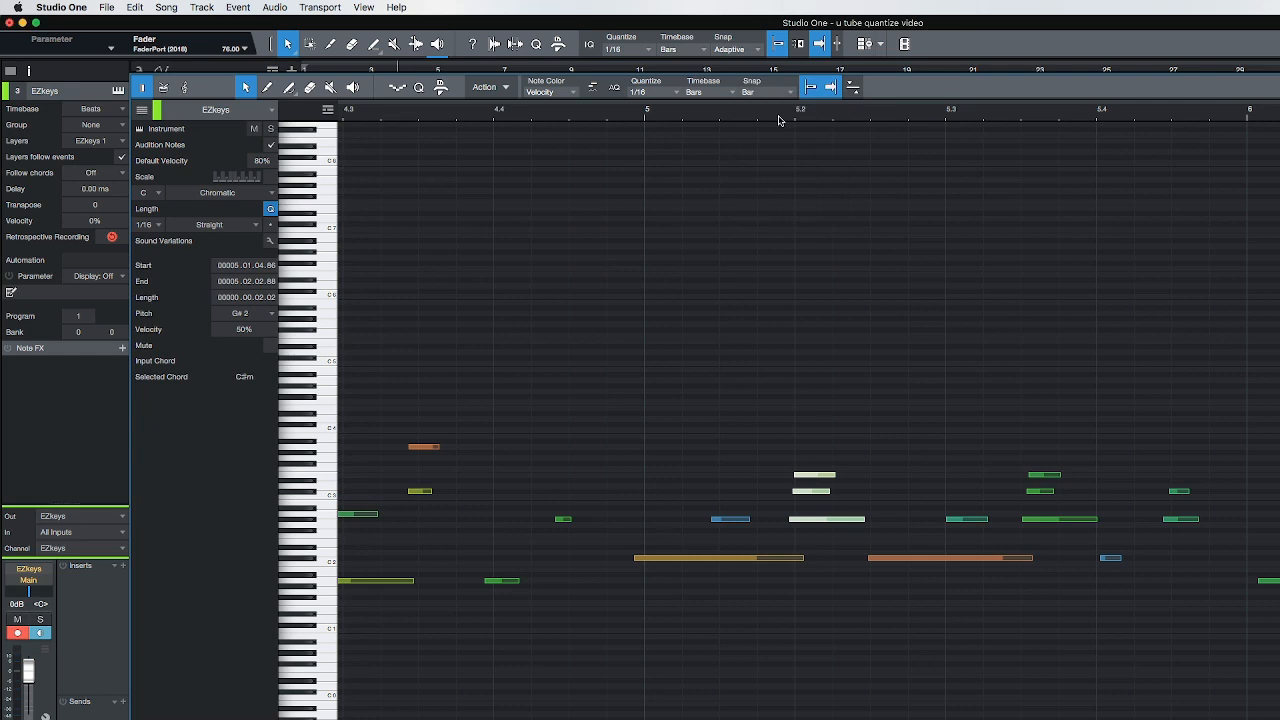
Show the note editor's quantize settings with the 1/16 note value and set the snap to Quantize
left_click(791, 92)
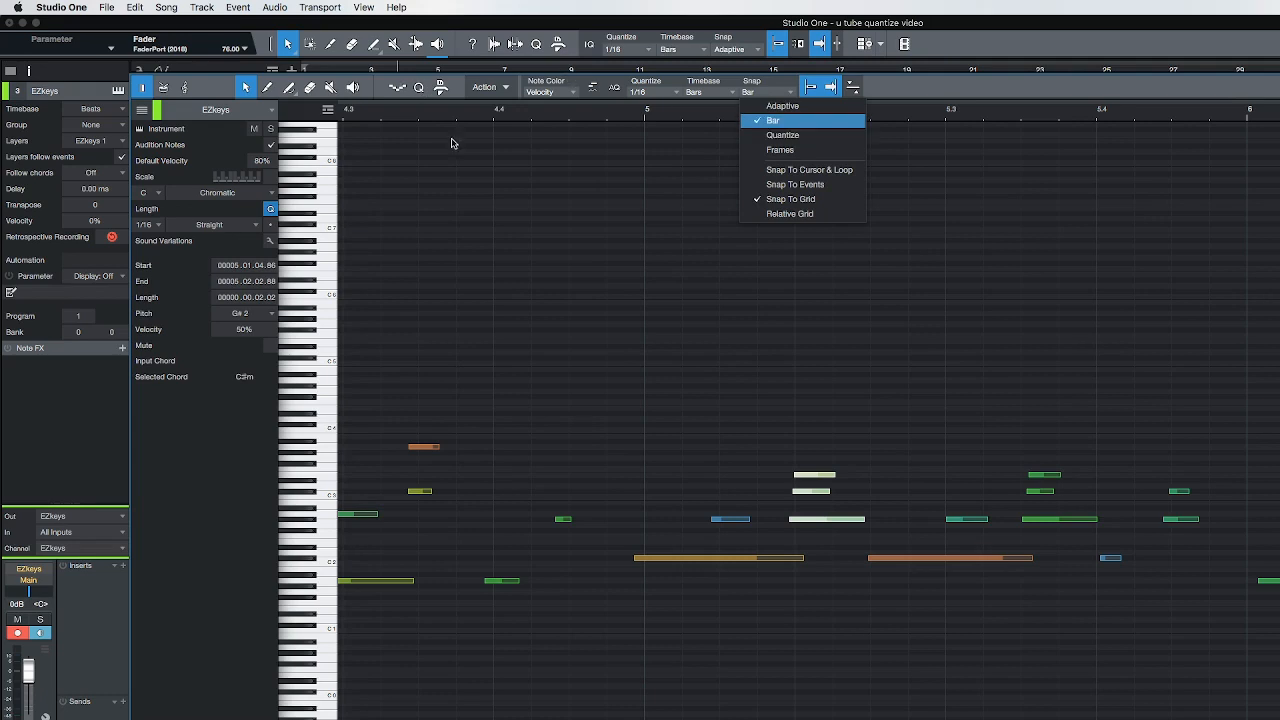
left_click(420, 89)
left_click(420, 89)
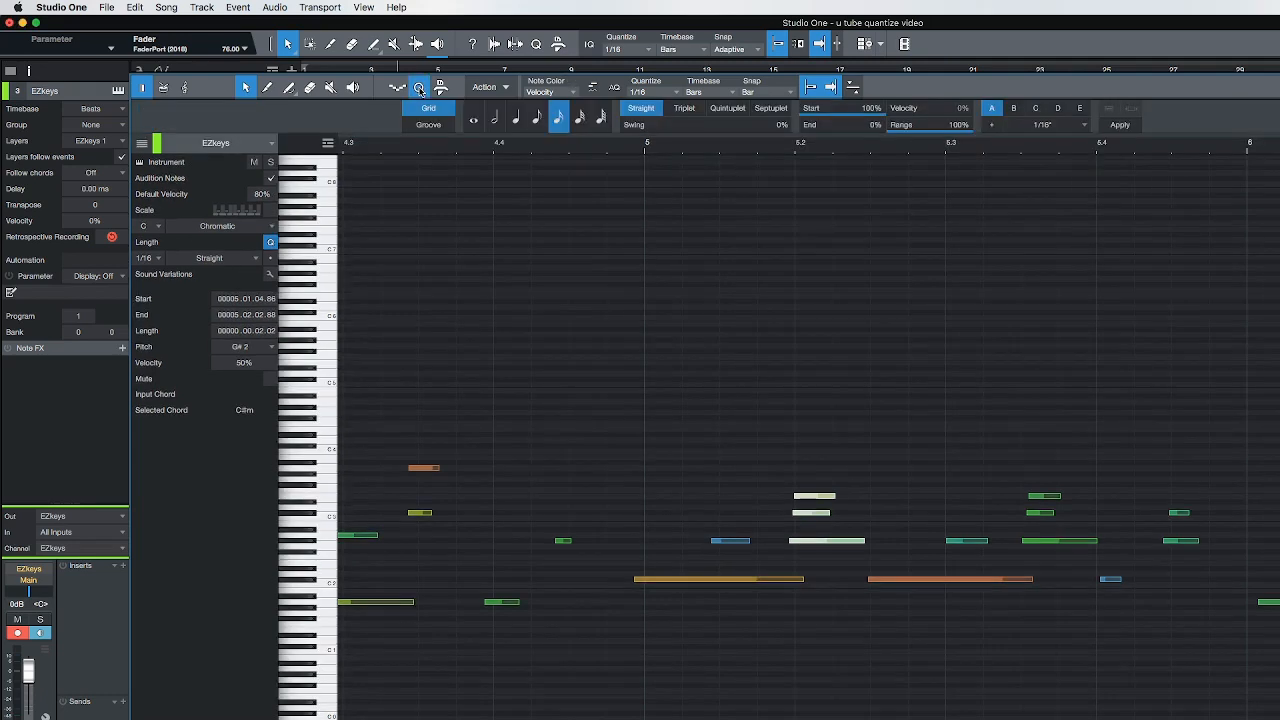
left_click(536, 121)
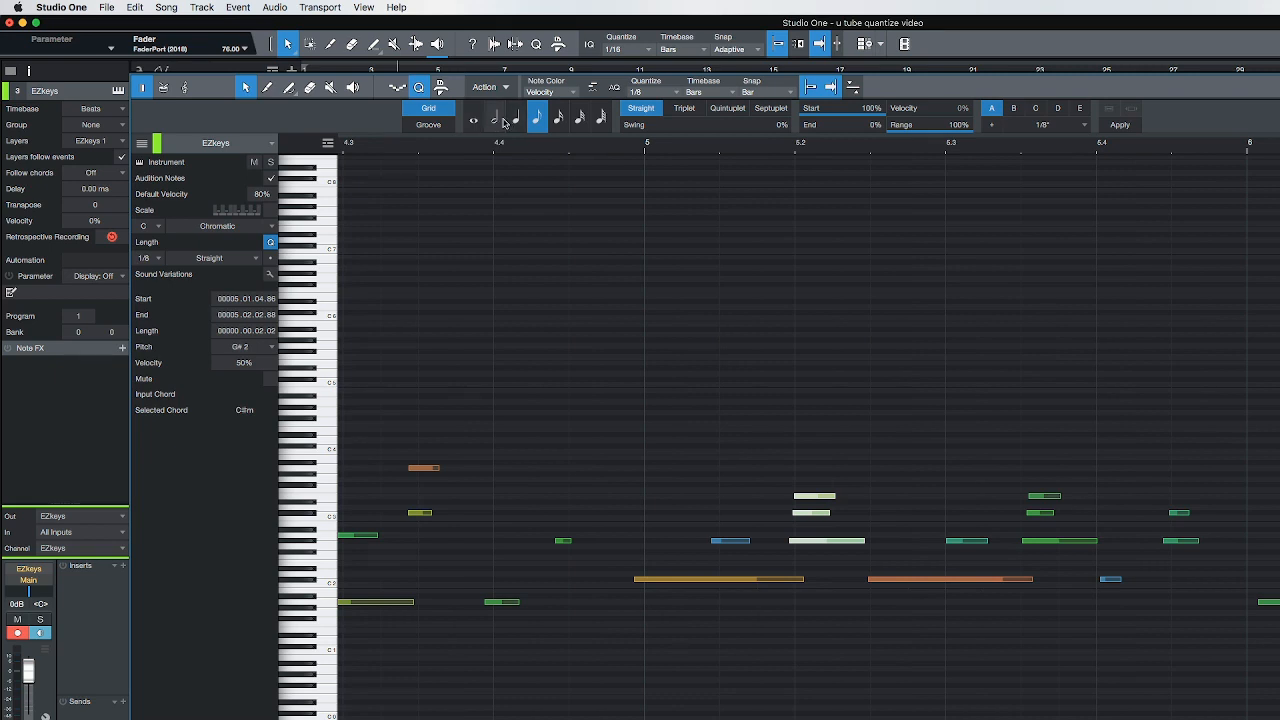
left_click(559, 119)
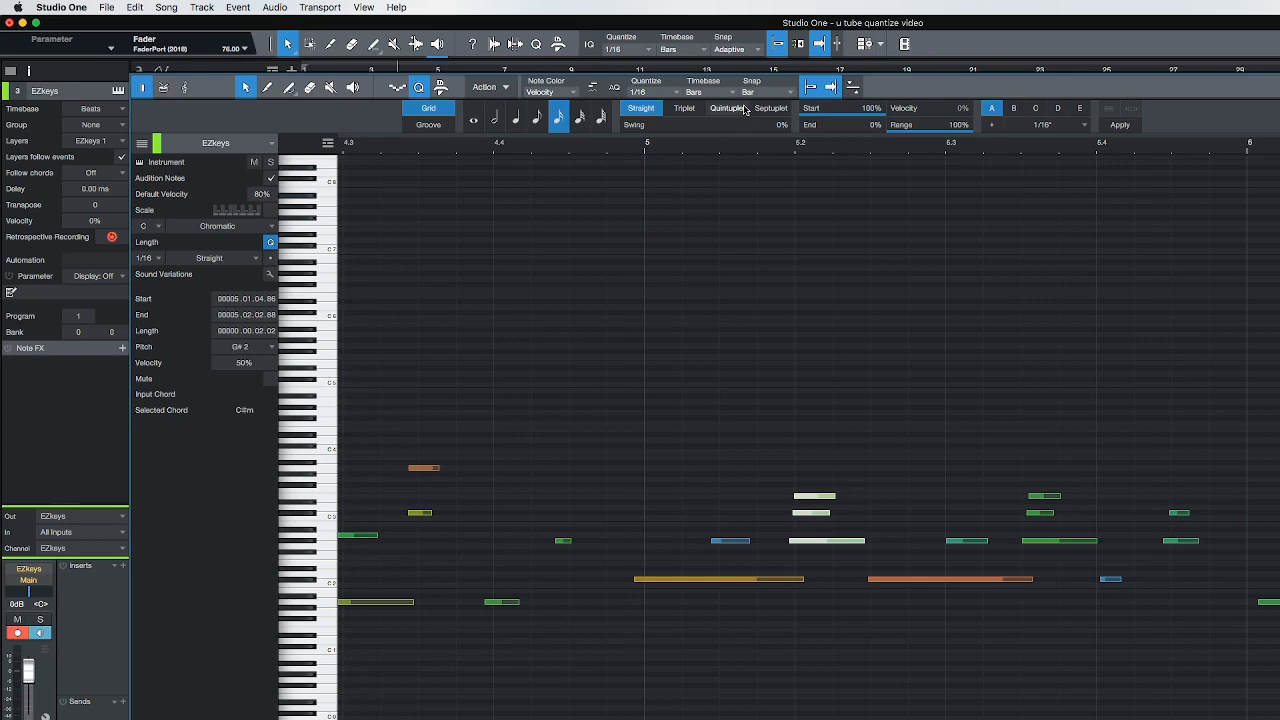
left_click(788, 92)
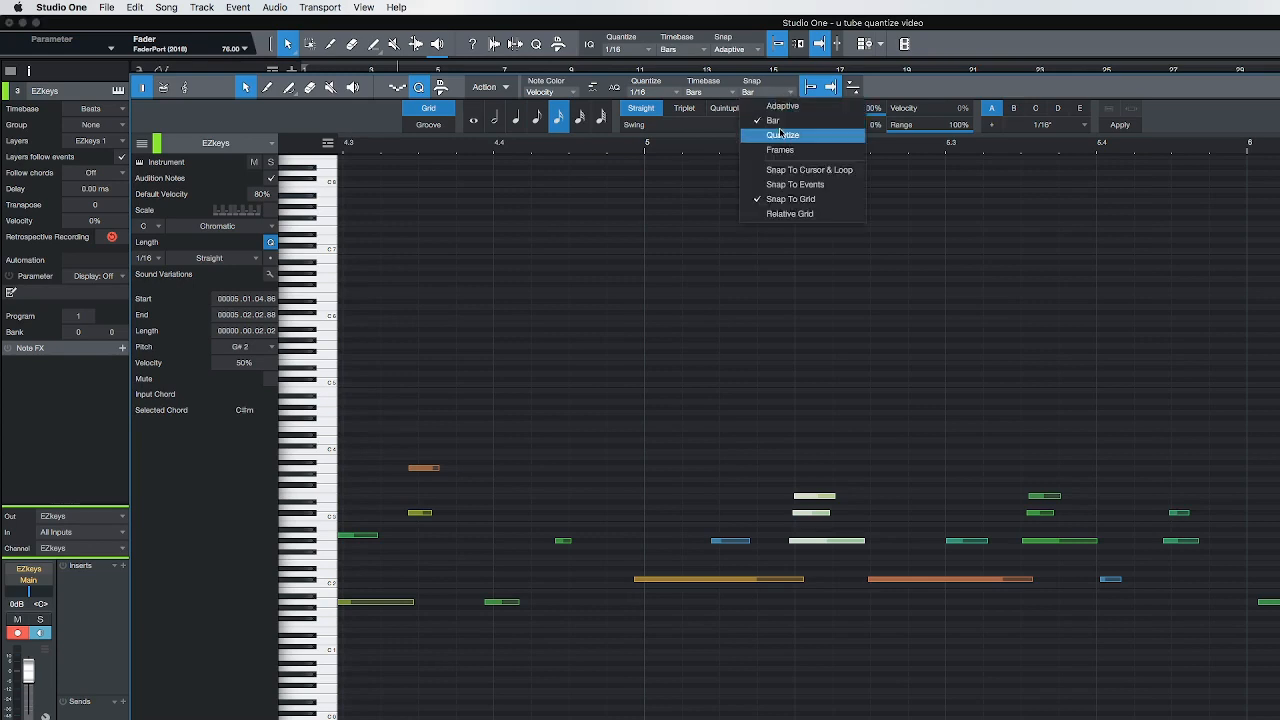
left_click(781, 134)
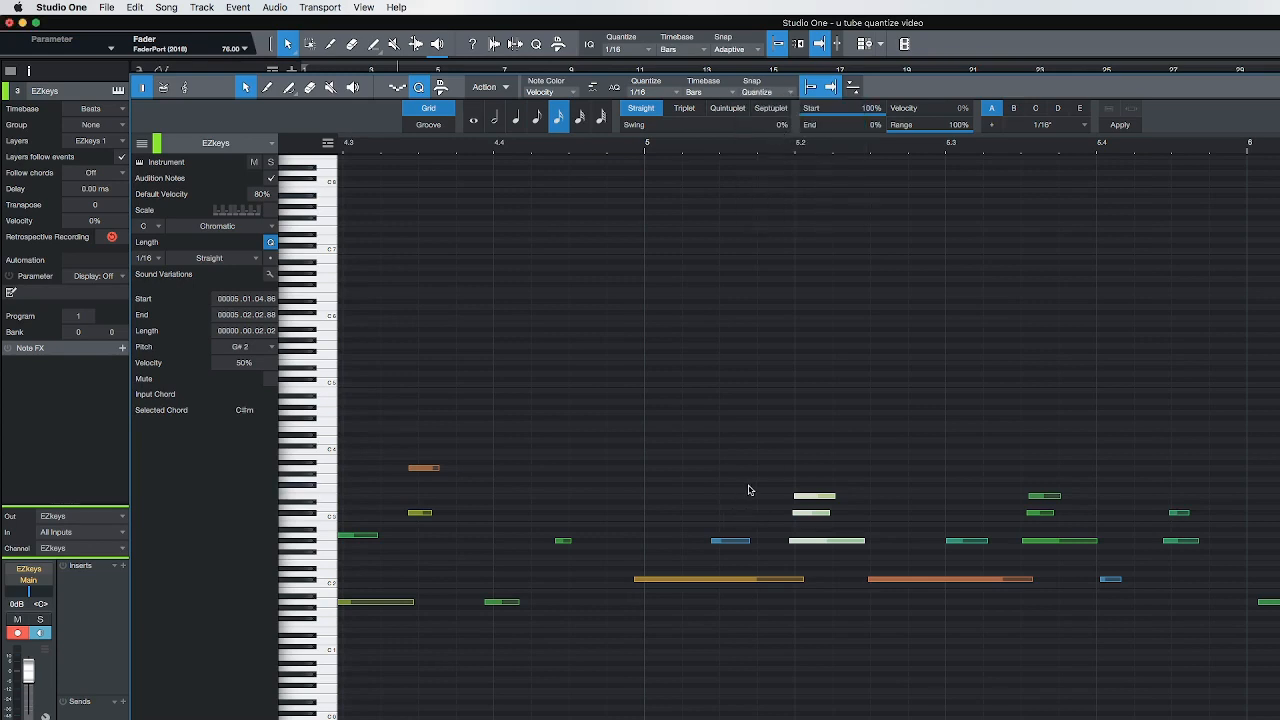
Reselect the three-note chord at beat 5.2, try moving it down a semitone, and move it back to its original pitch
scroll(749, 491, "left", 1)
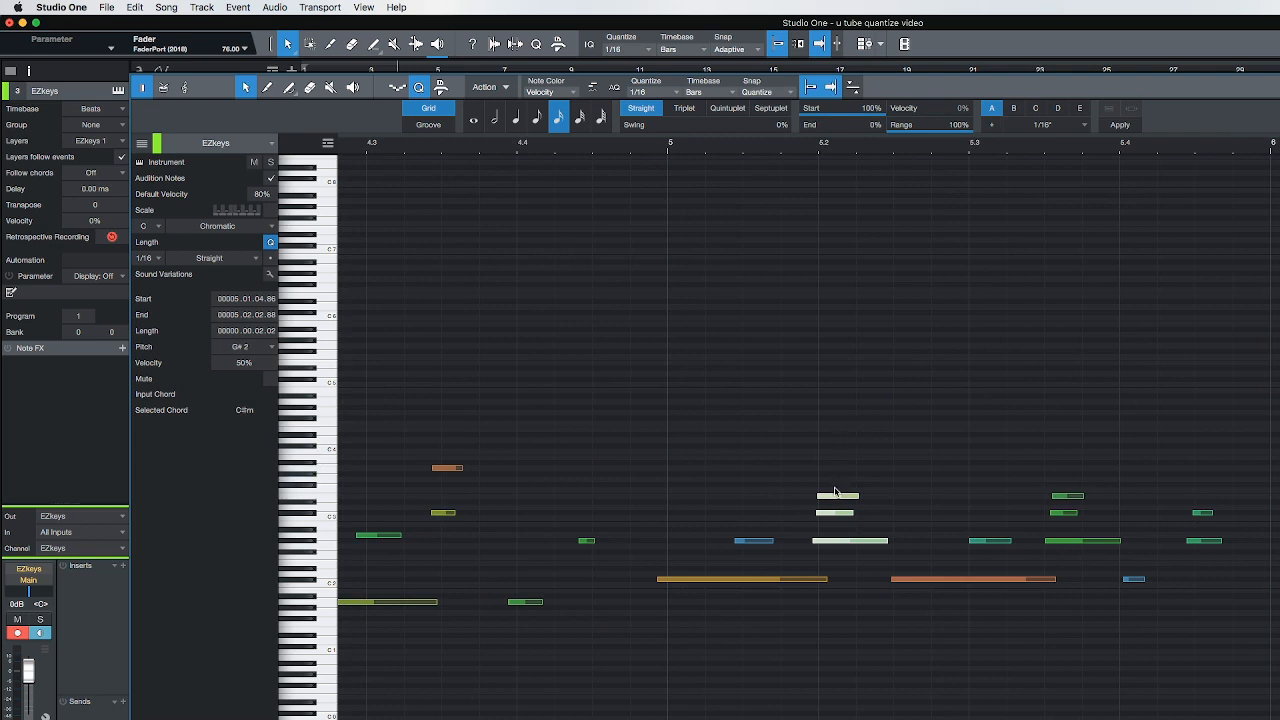
left_click_drag(818, 449, 838, 565)
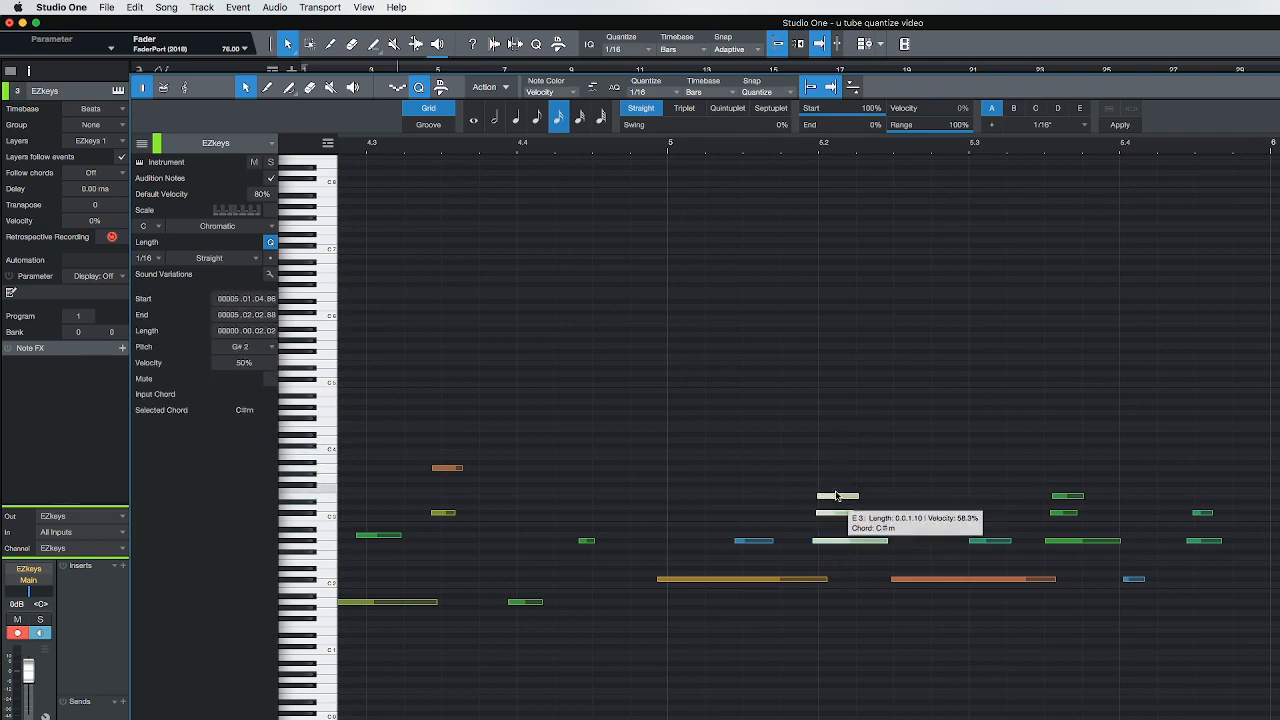
scroll(838, 500, "up", 1)
left_click_drag(837, 500, 842, 505)
scroll(842, 505, "down", 1)
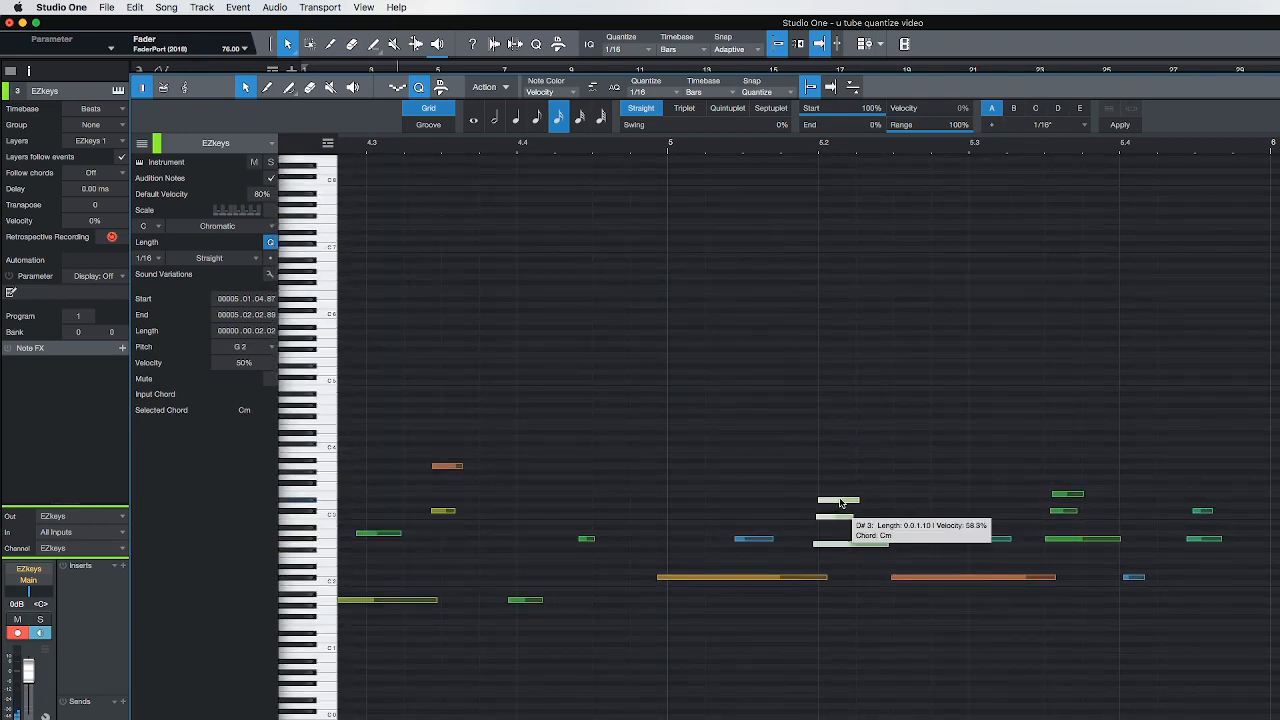
scroll(840, 503, "right", 1)
left_click(840, 502)
left_click(840, 501)
scroll(841, 502, "down", 1)
left_click_drag(841, 501, 842, 498)
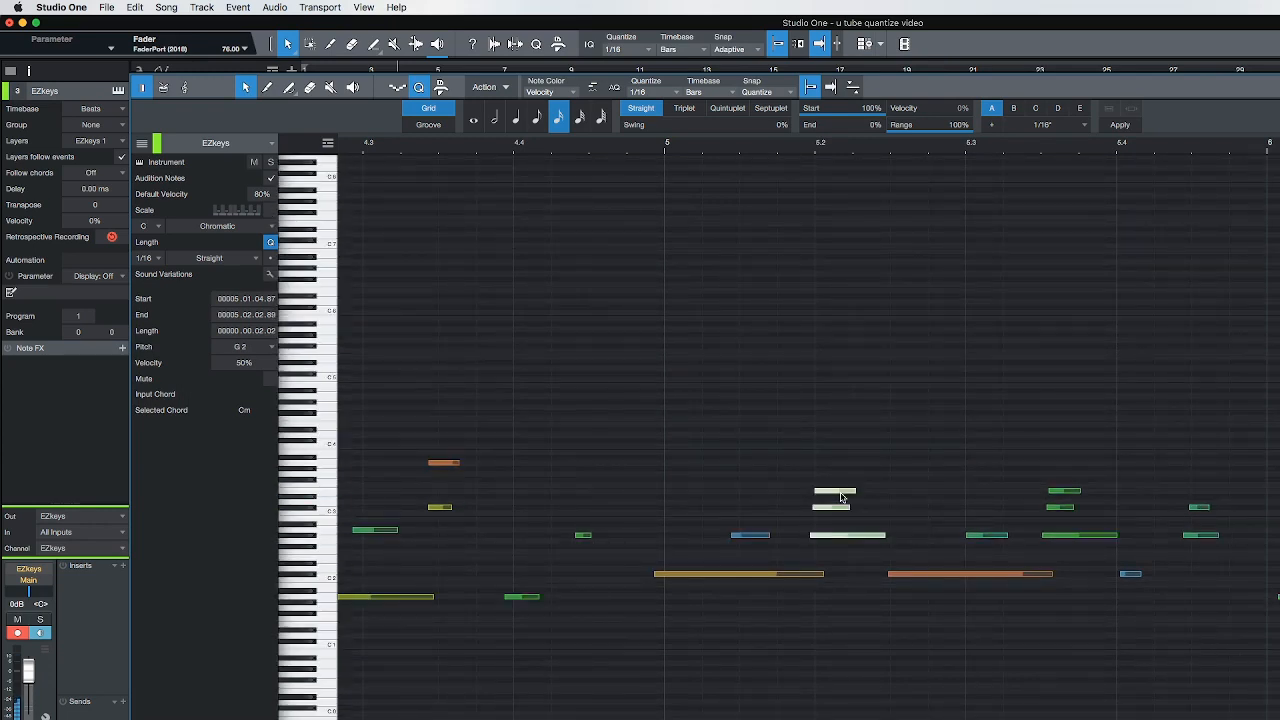
Move only the chord's G#2 note so it starts on the beat 5.2 grid line
scroll(772, 149, "up", 4)
scroll(772, 149, "up", 2)
scroll(771, 149, "down", 5)
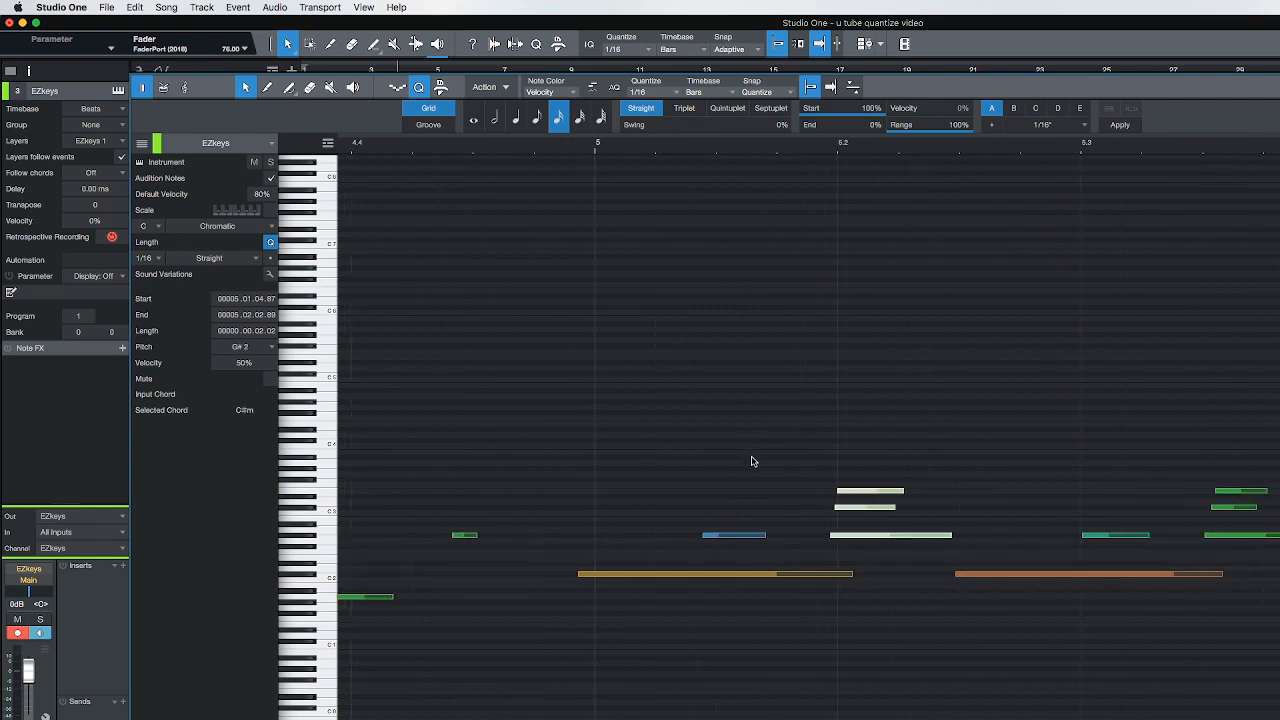
left_click(839, 537)
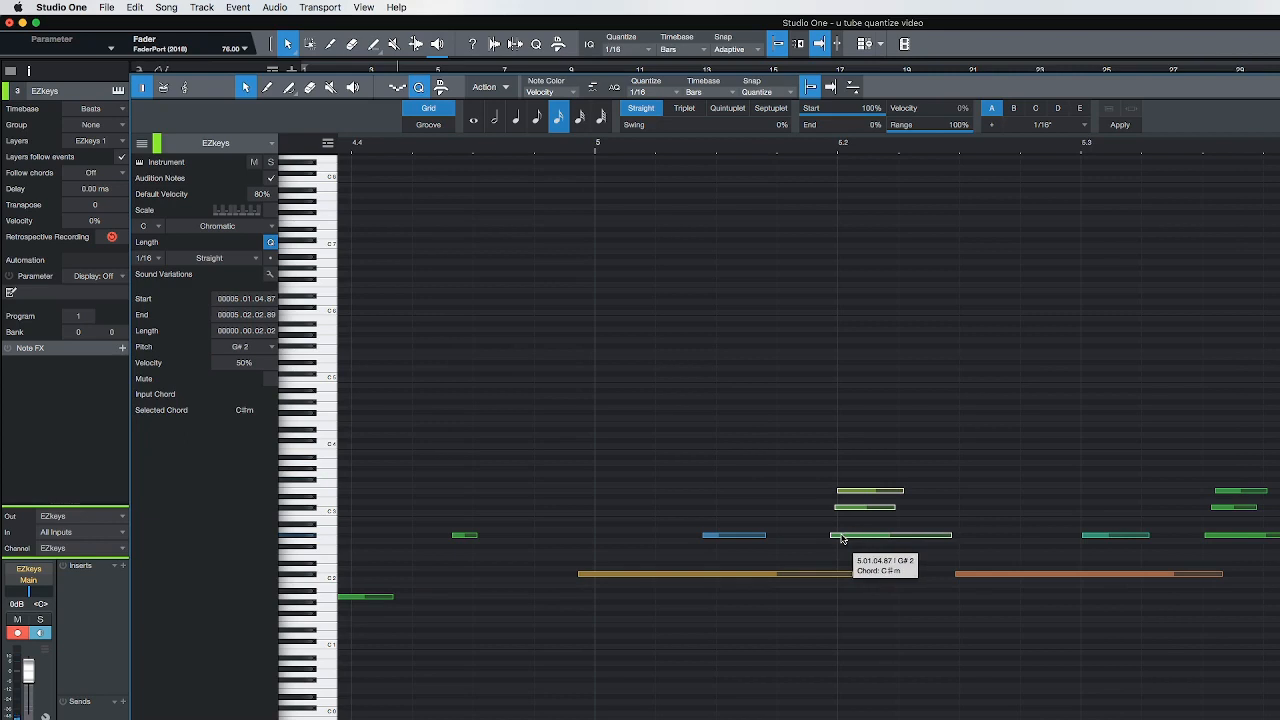
left_click(838, 558)
left_click(843, 537)
left_click_drag(843, 538, 851, 538)
Play briefly from just before bar 5 and undo the G#2 note's move
left_click(575, 419)
key("space")
key("space")
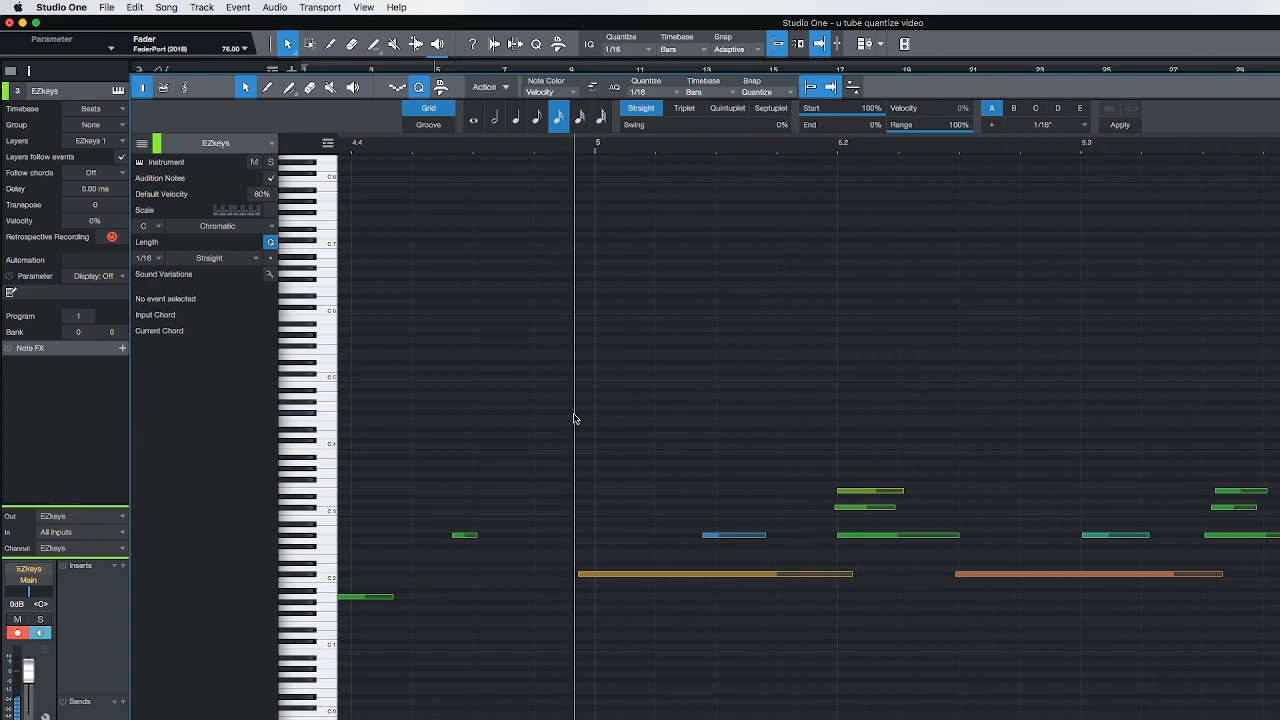
key("super+z")
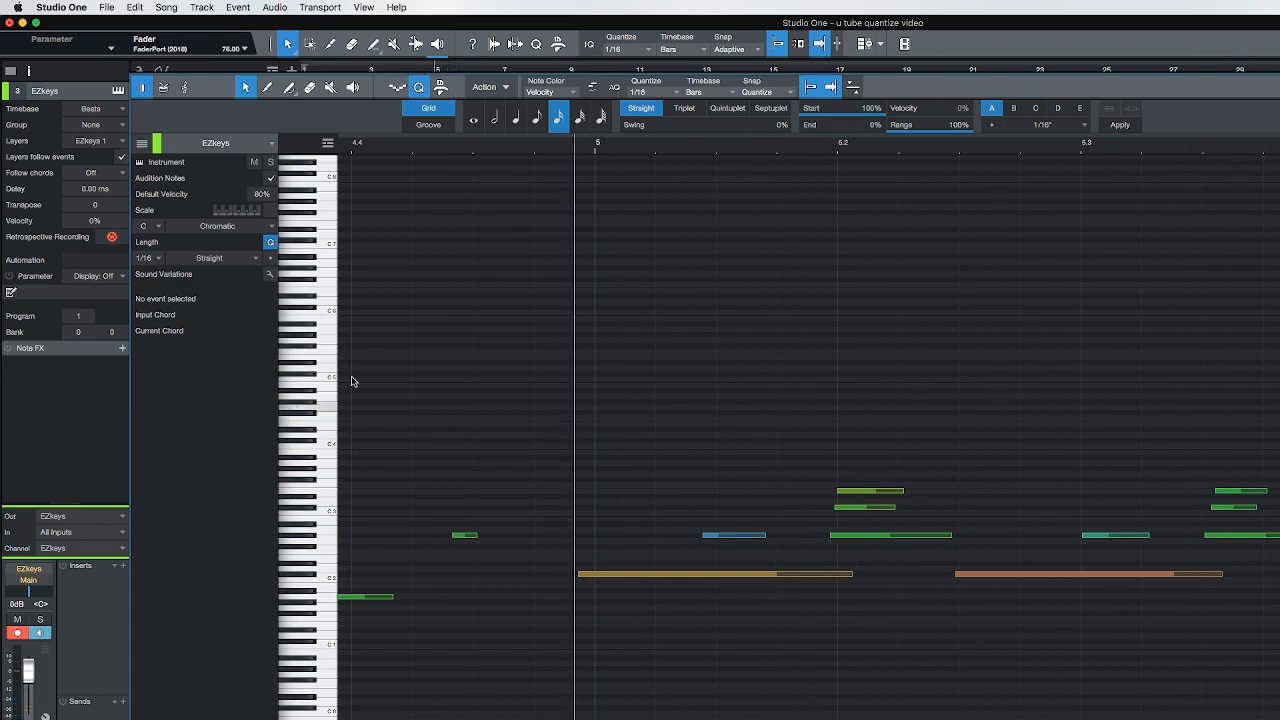
Play the piano part around bars 4 and 5 to hear the original timing of the notes
key("space")
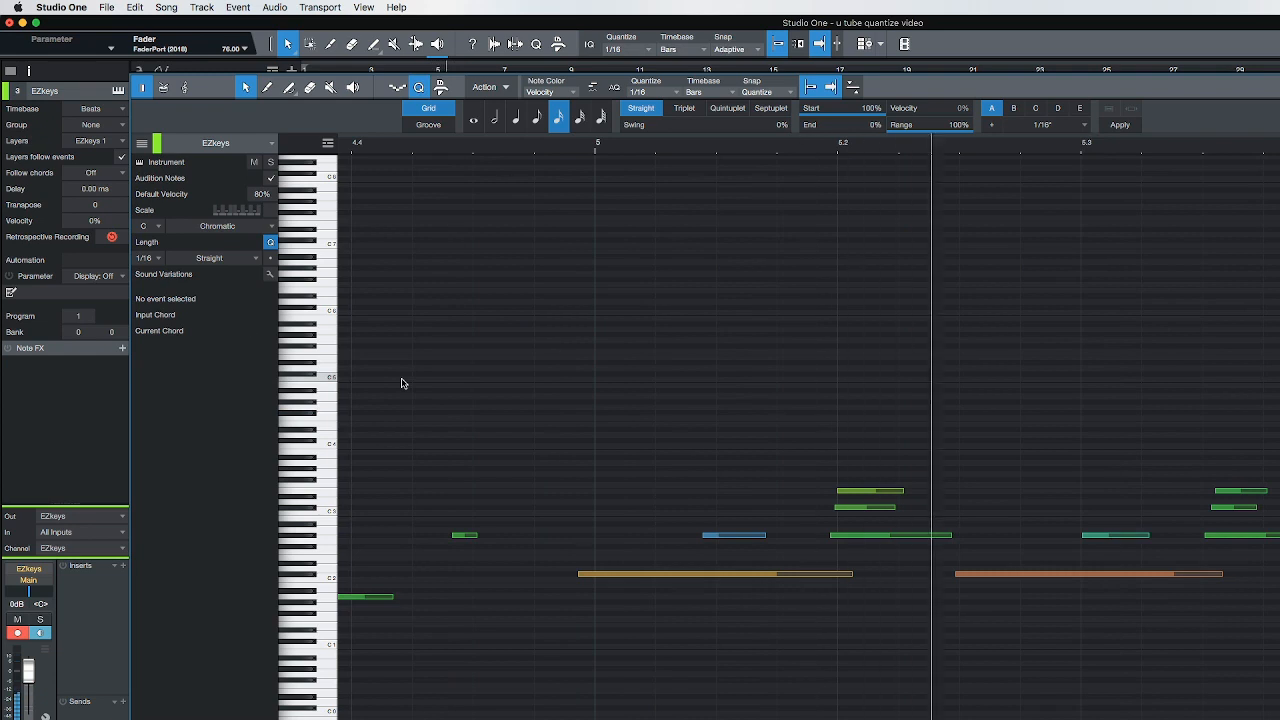
key("space")
scroll(543, 420, "left", 5)
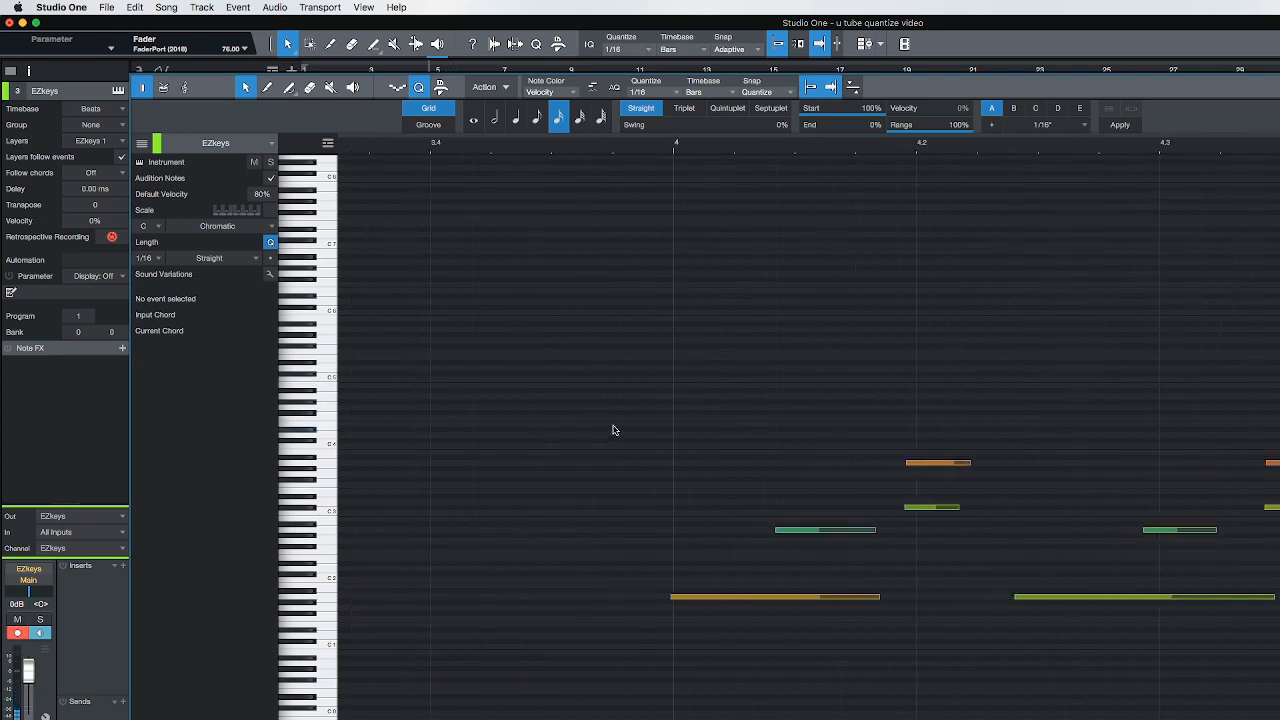
key("space")
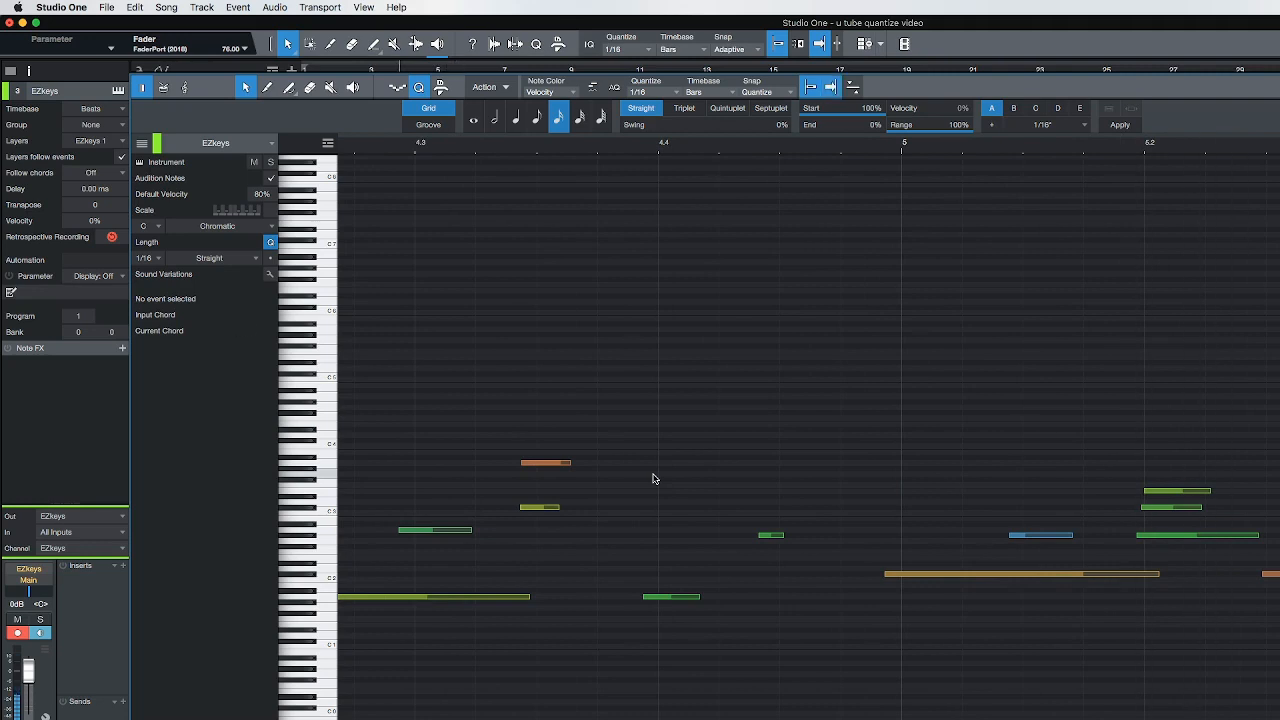
Move the G#2 note just before beat 5.2 to start at 5.02.01.00 and play the passage
left_click(1160, 536)
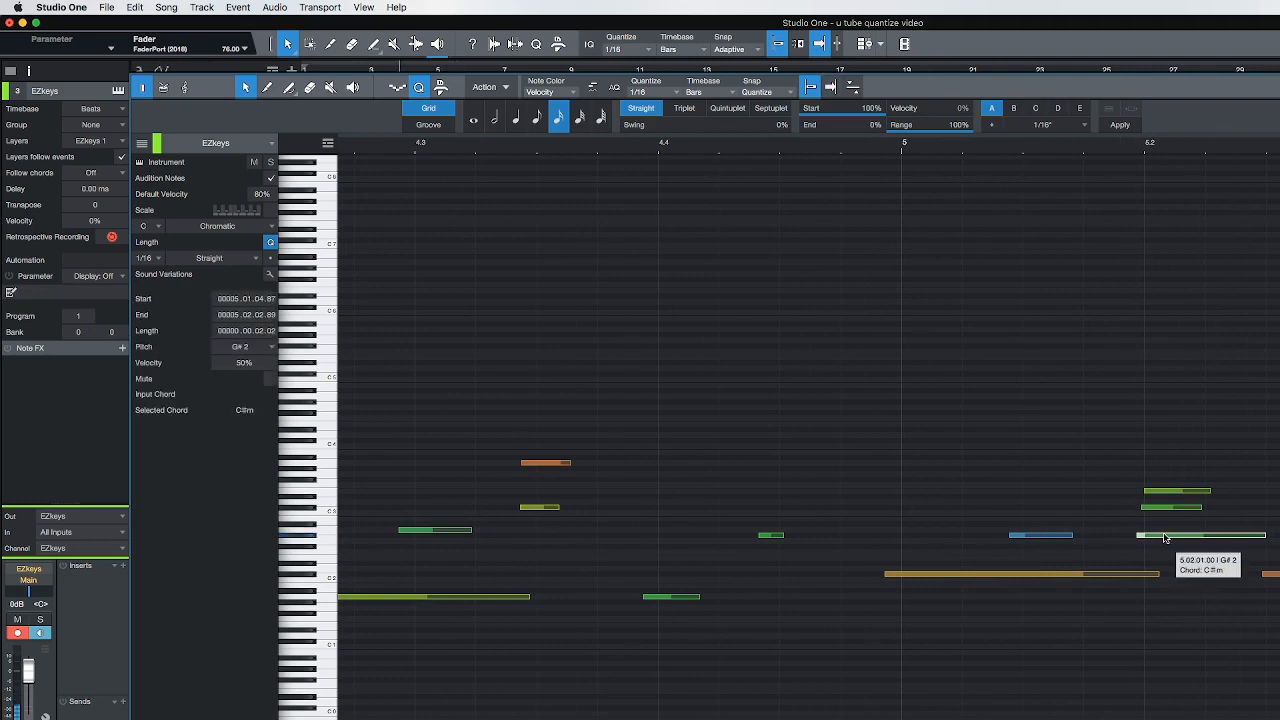
scroll(805, 452, "left", 5)
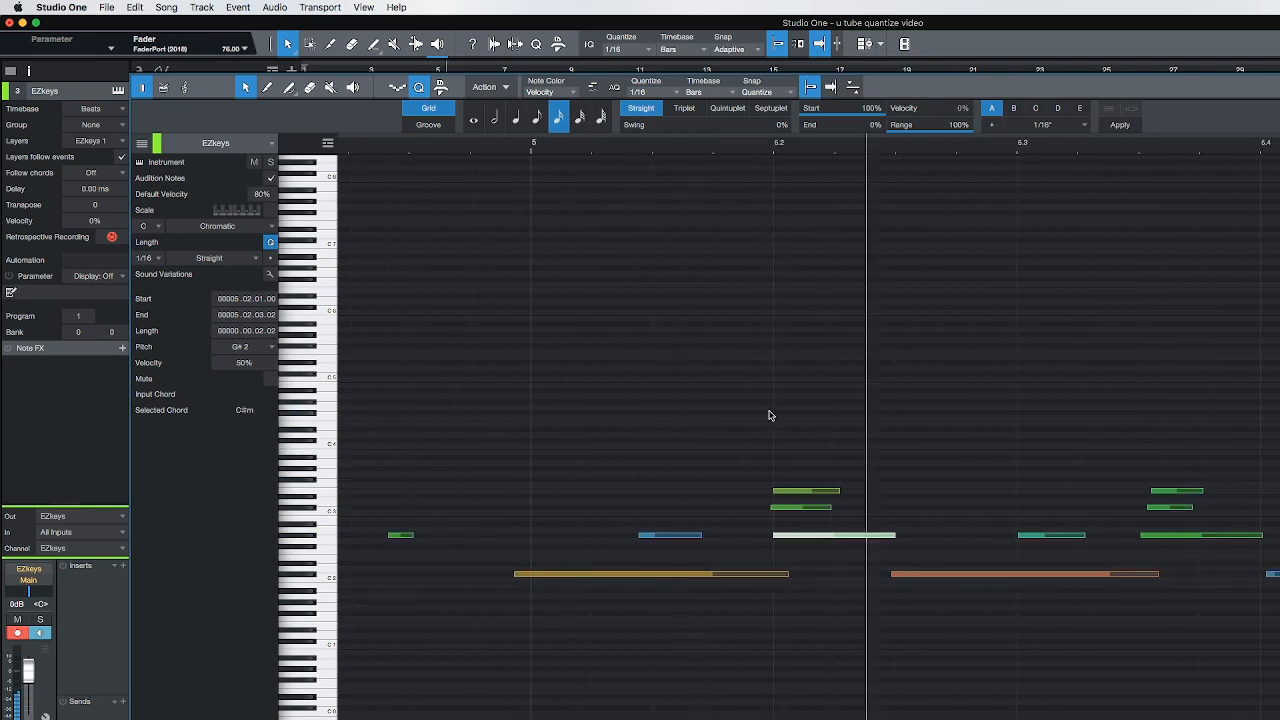
key("space")
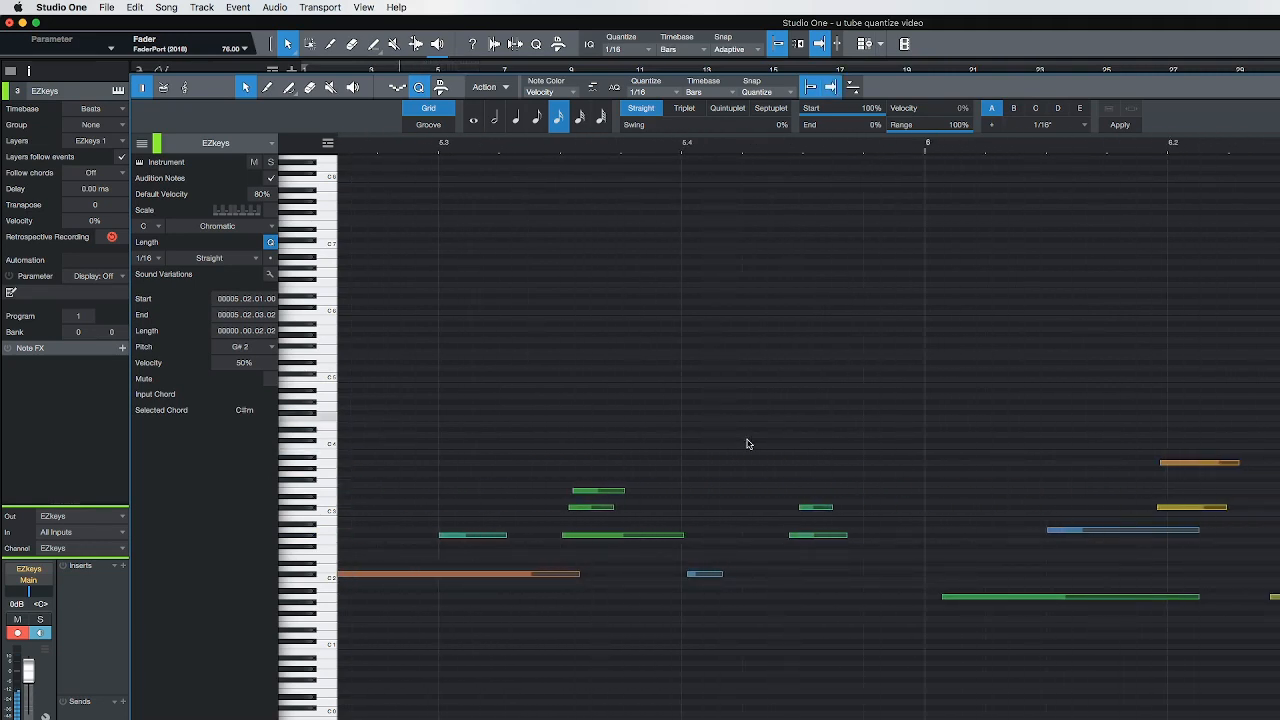
Move the A1 note just after bar 6 to start at 6.01.01.00 and play the part from bar 4 onward
left_click(965, 600)
left_click_drag(957, 601, 951, 604)
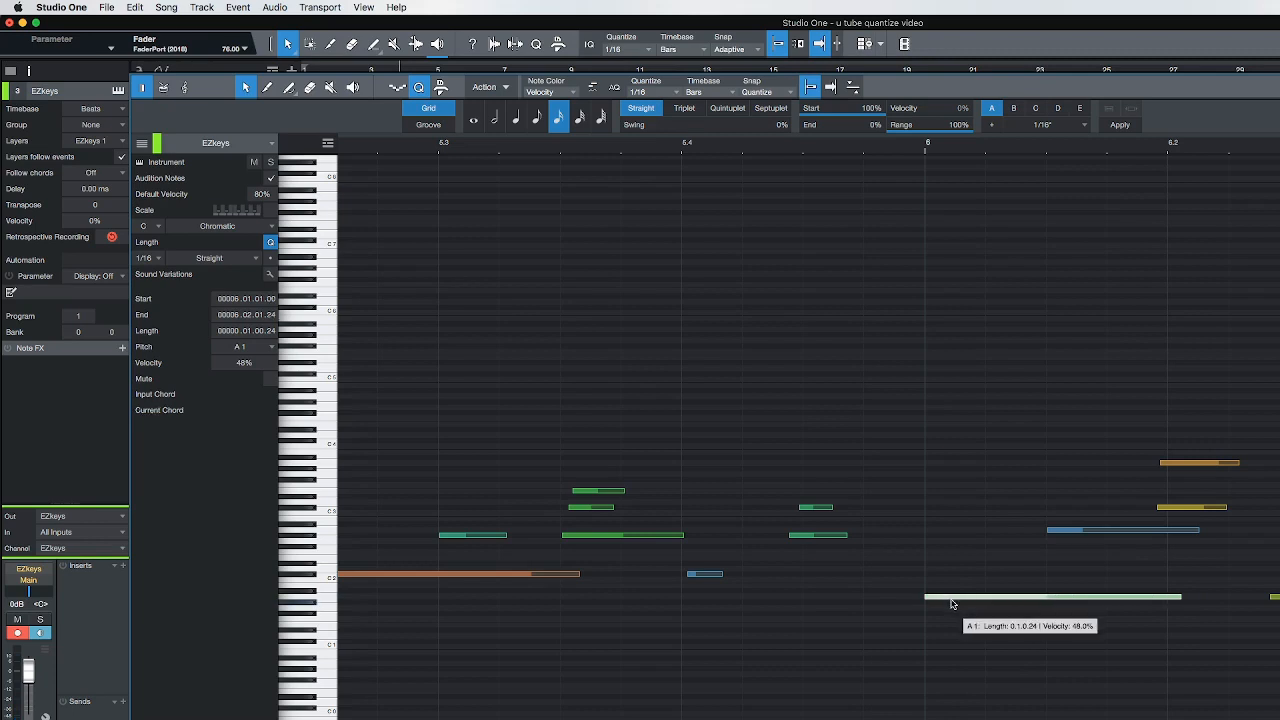
key("space")
scroll(963, 636, "down", 1)
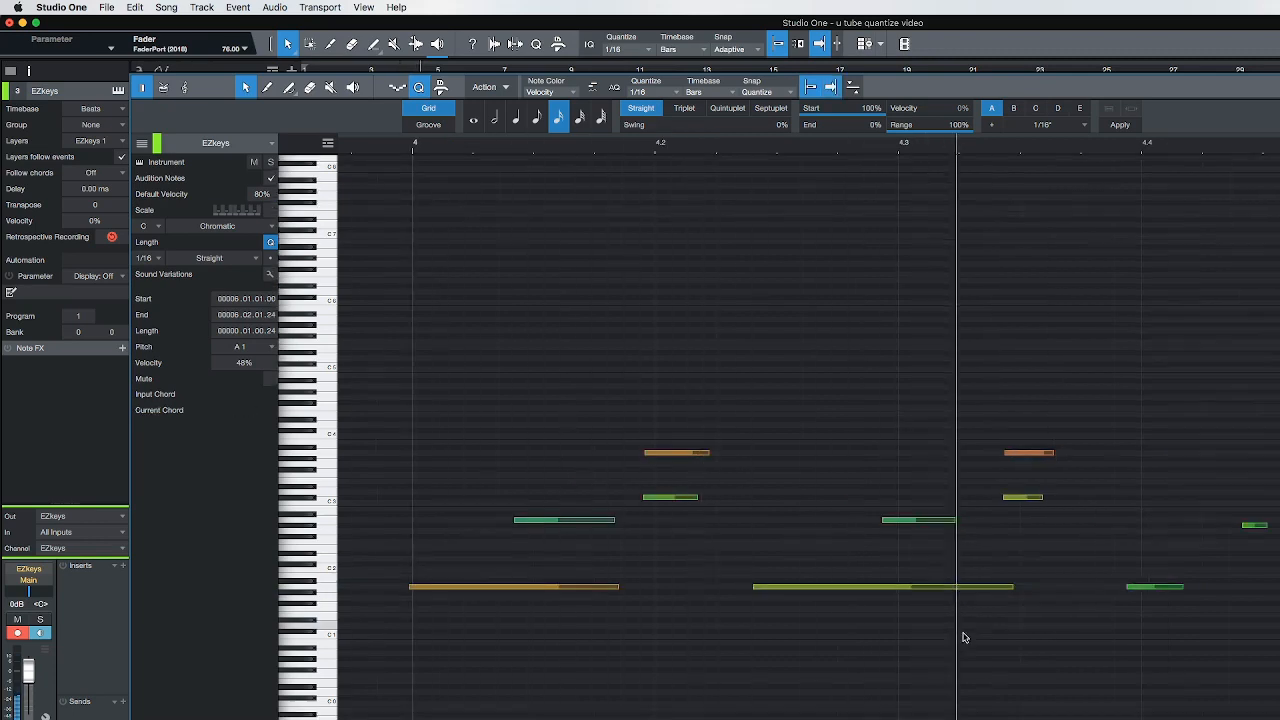
scroll(994, 152, "down", 4)
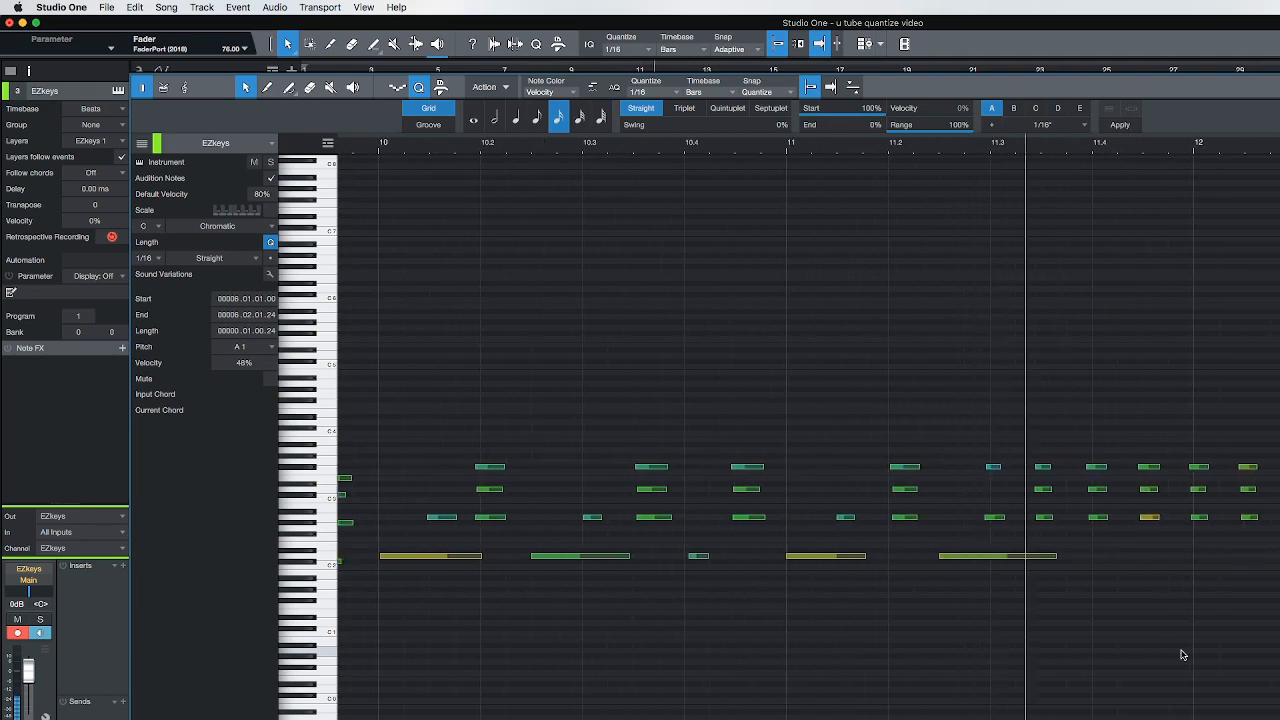
Move the A2 and D3 notes near beat 11.2 back onto 11.02.01.00 and play on through bar 12
left_click(907, 520)
scroll(906, 522, "right", 1)
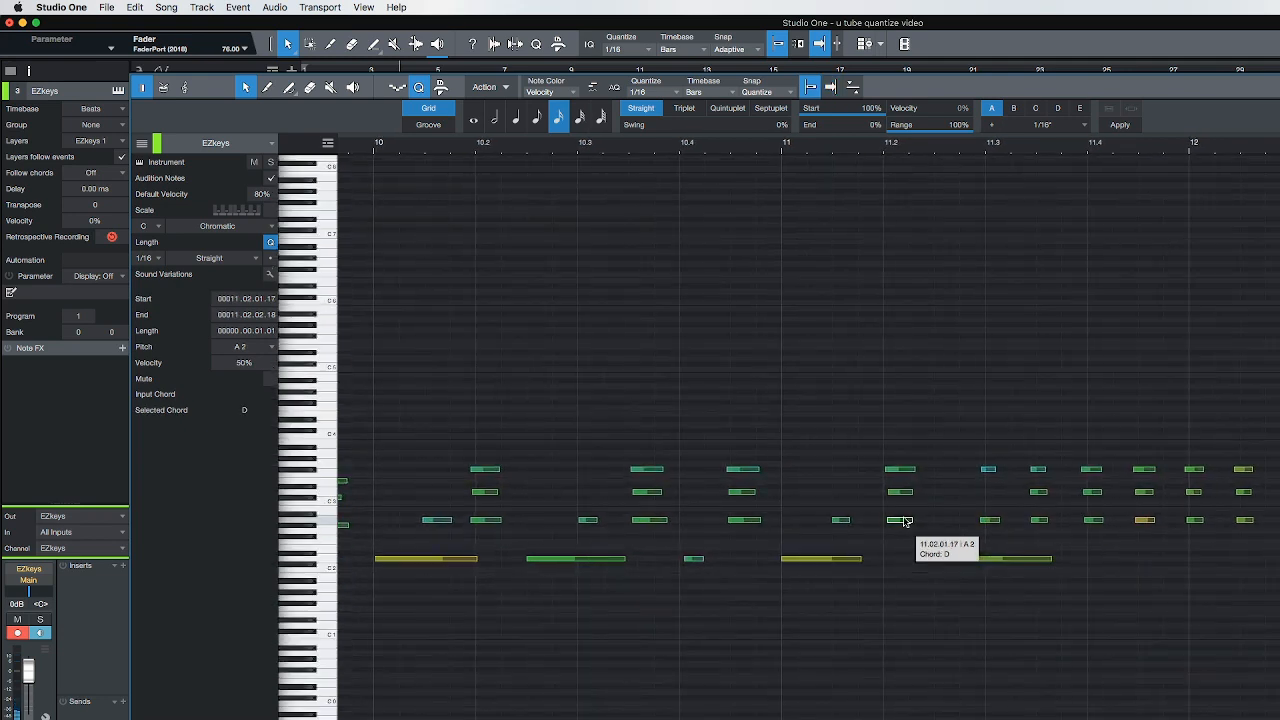
left_click_drag(901, 522, 897, 486)
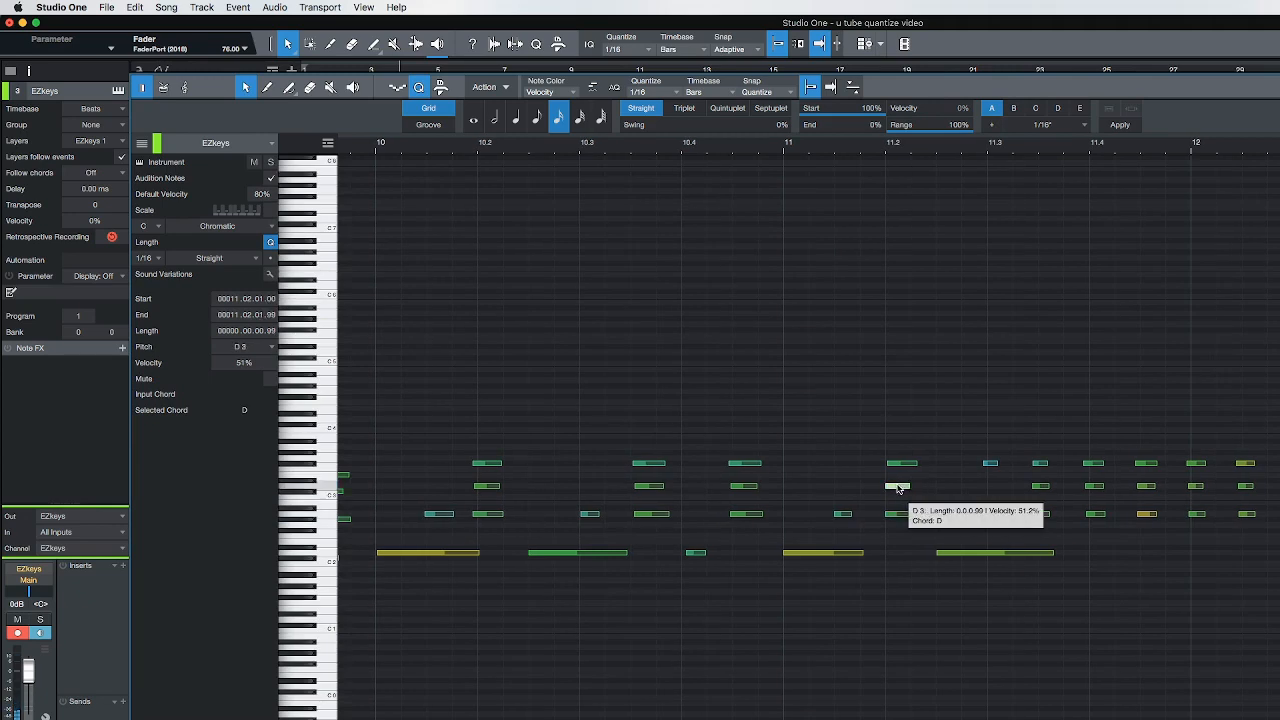
left_click(836, 449)
key("space")
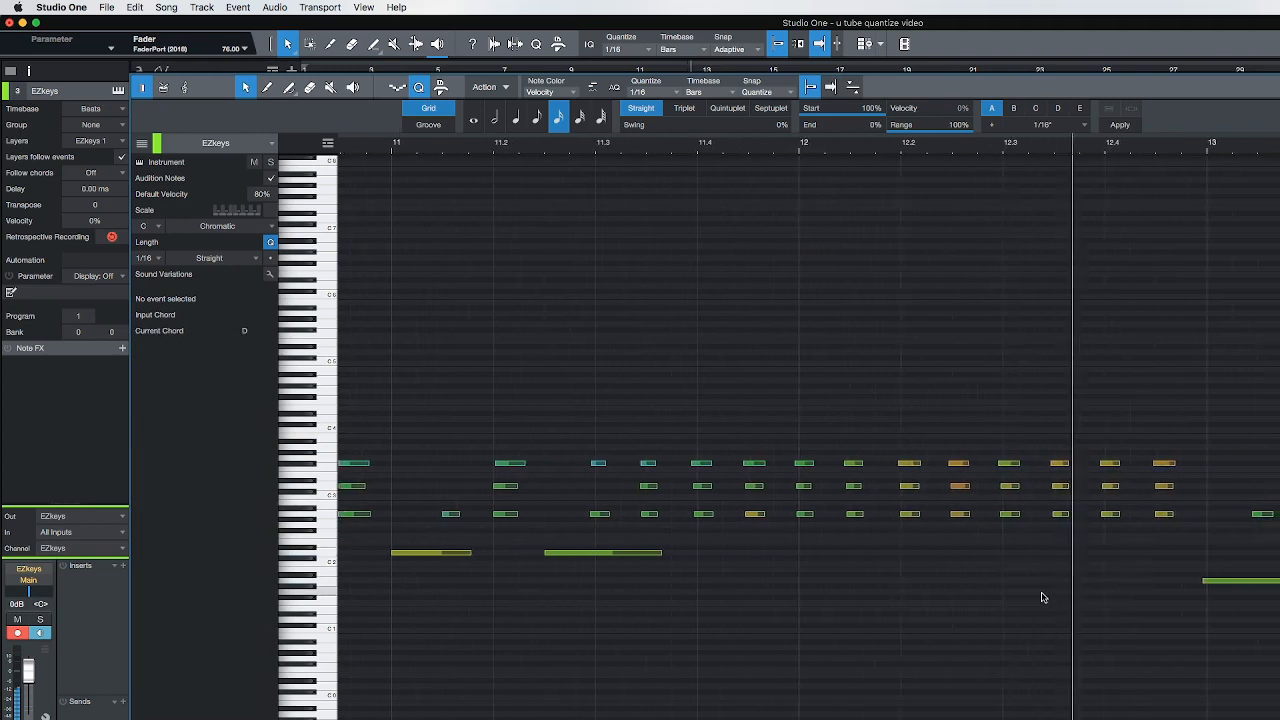
key("space")
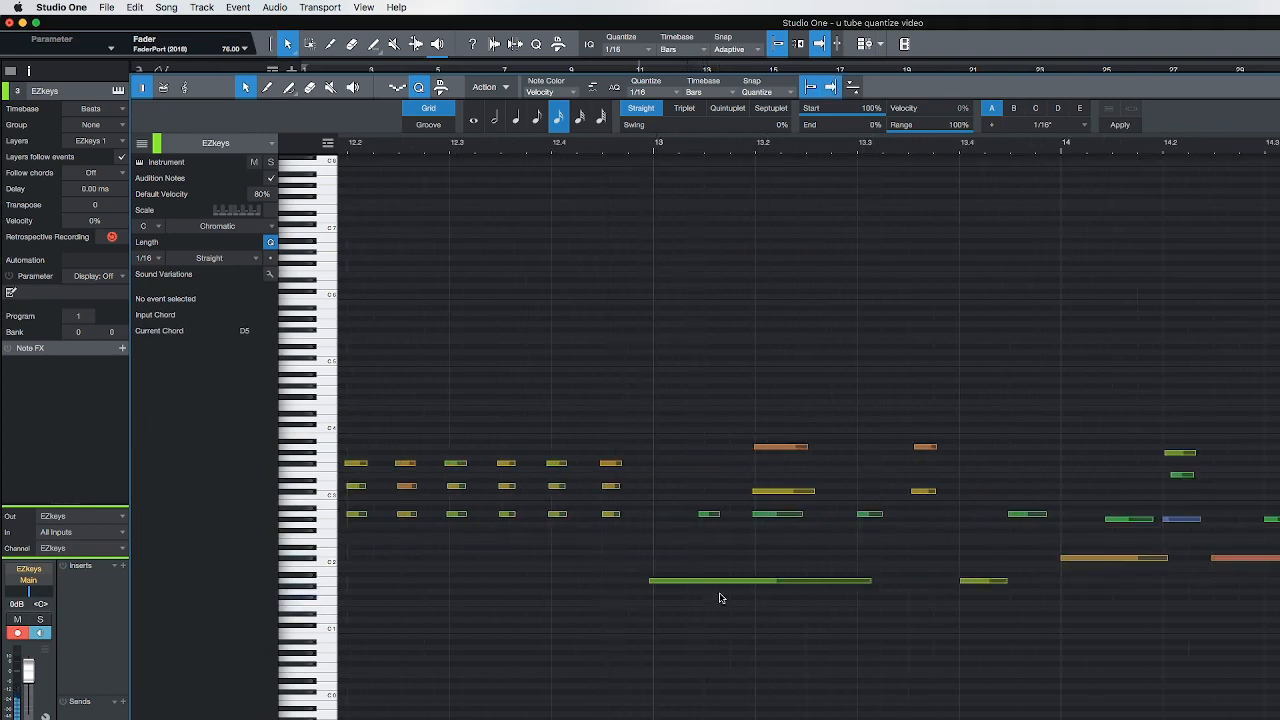
Move the A1 note just before bar 13 to start at 13.01.01.00 and play the passage from before it
left_click(628, 588)
key("space")
key("space")
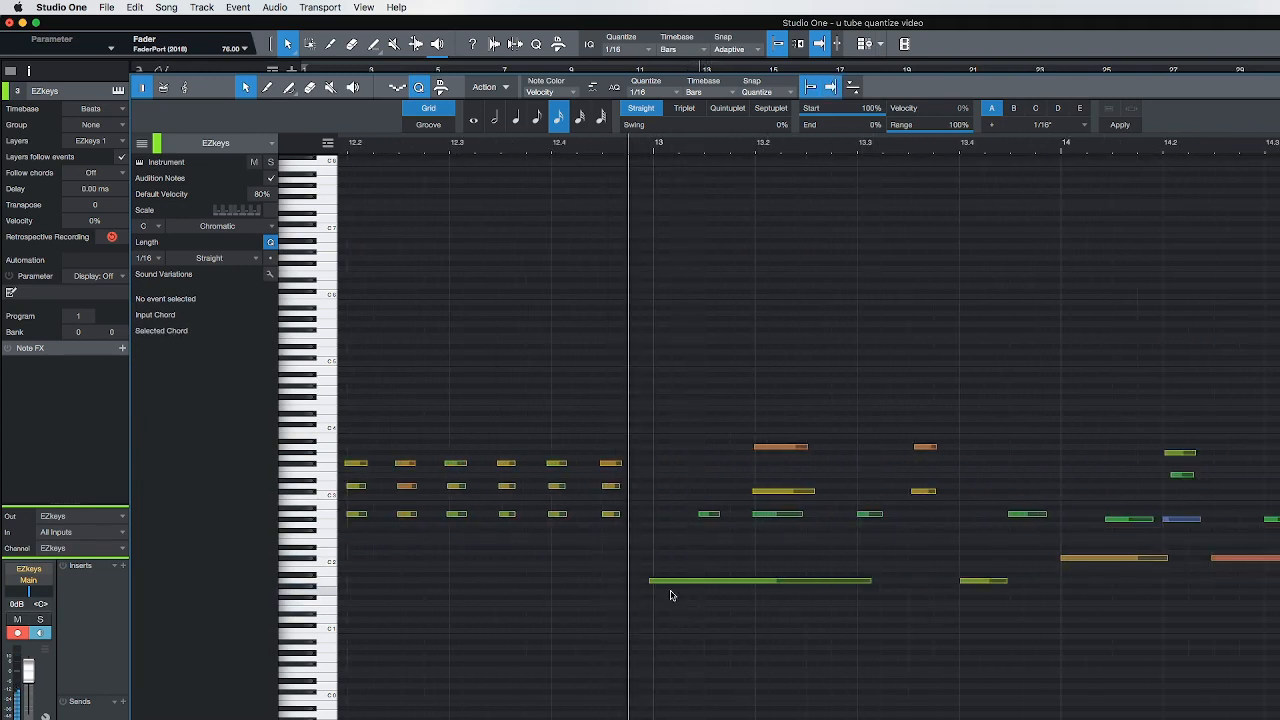
left_click_drag(677, 587, 682, 587)
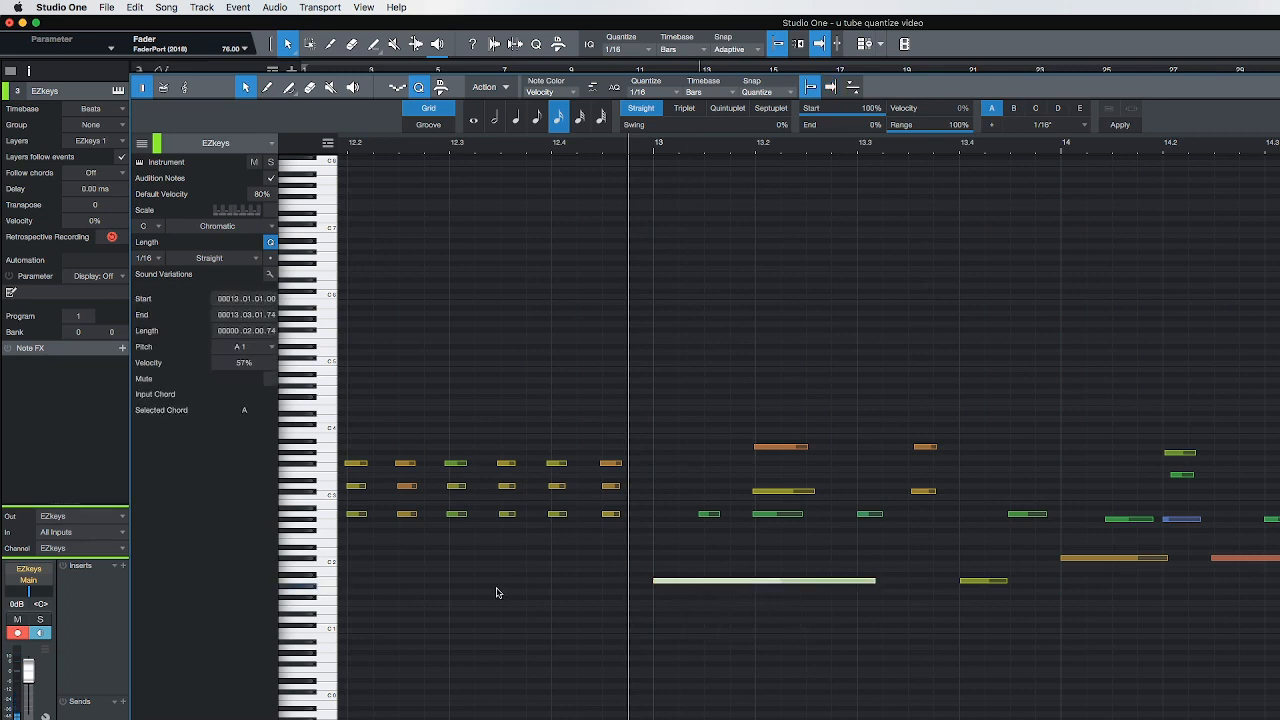
left_click(470, 587)
key("space")
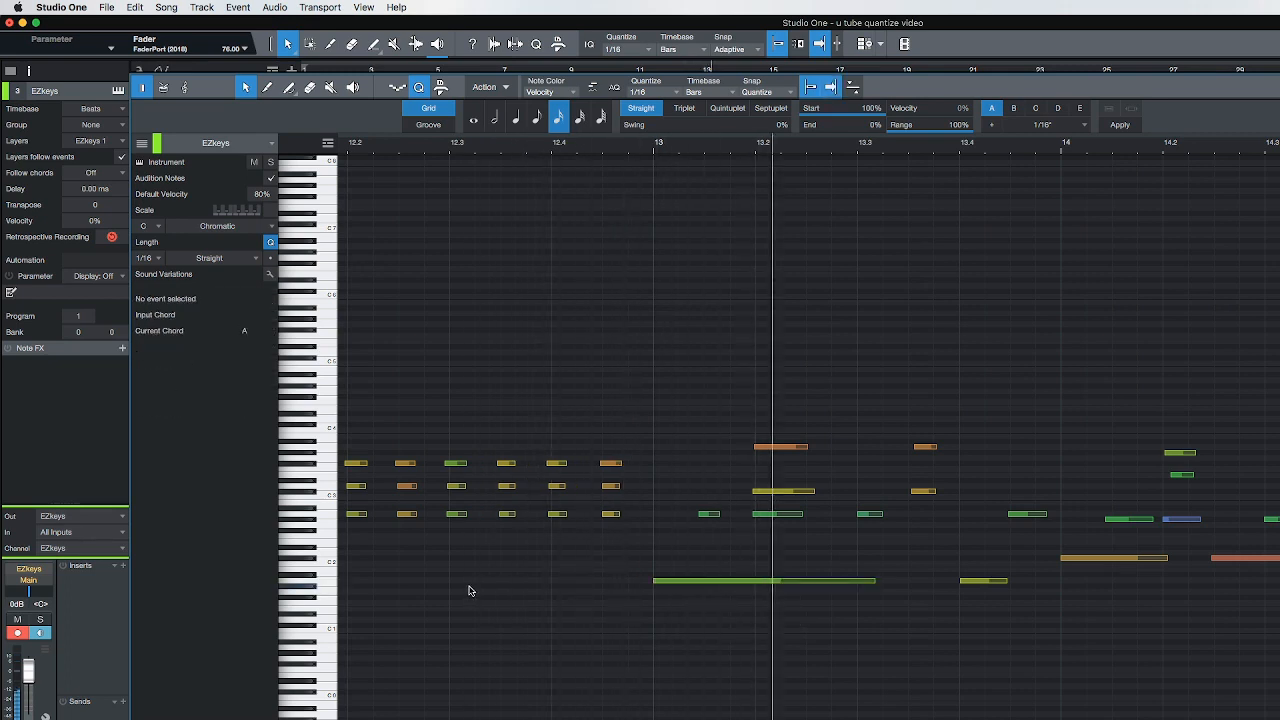
Play the piano part again from just before bar 4 through the following bars and stop playback
key("space")
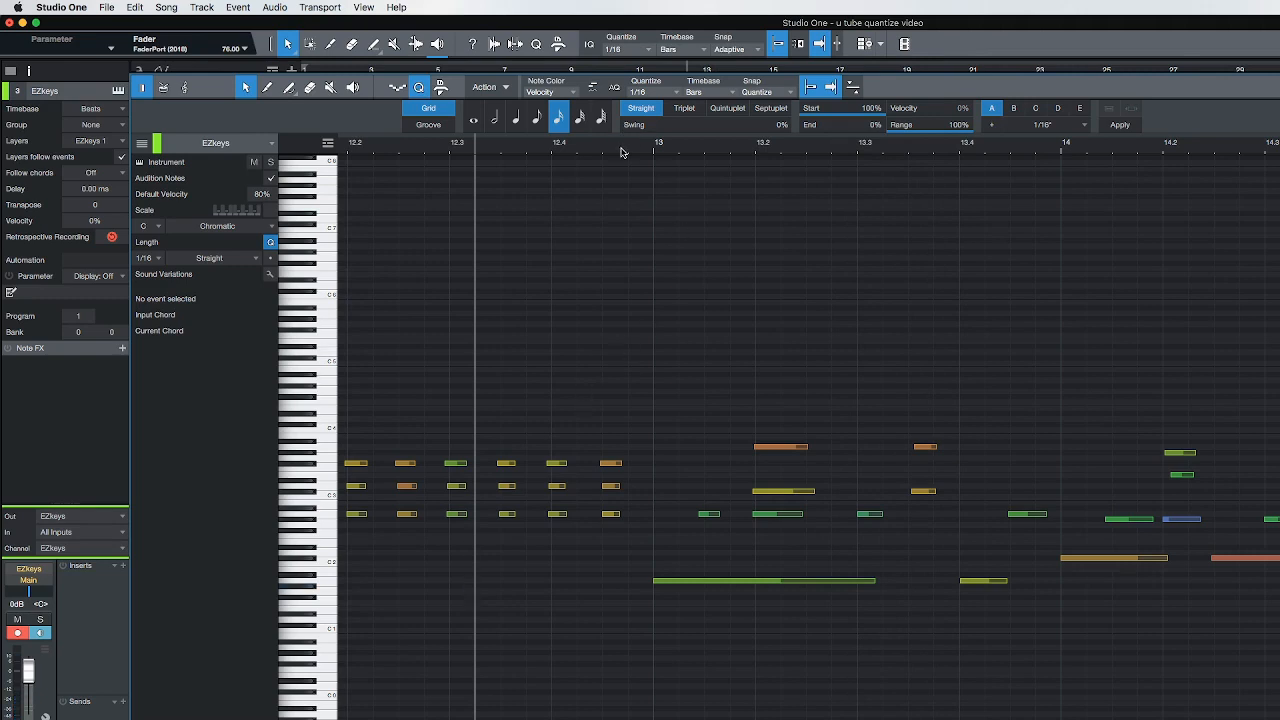
scroll(621, 152, "down", 5)
scroll(784, 411, "left", 8)
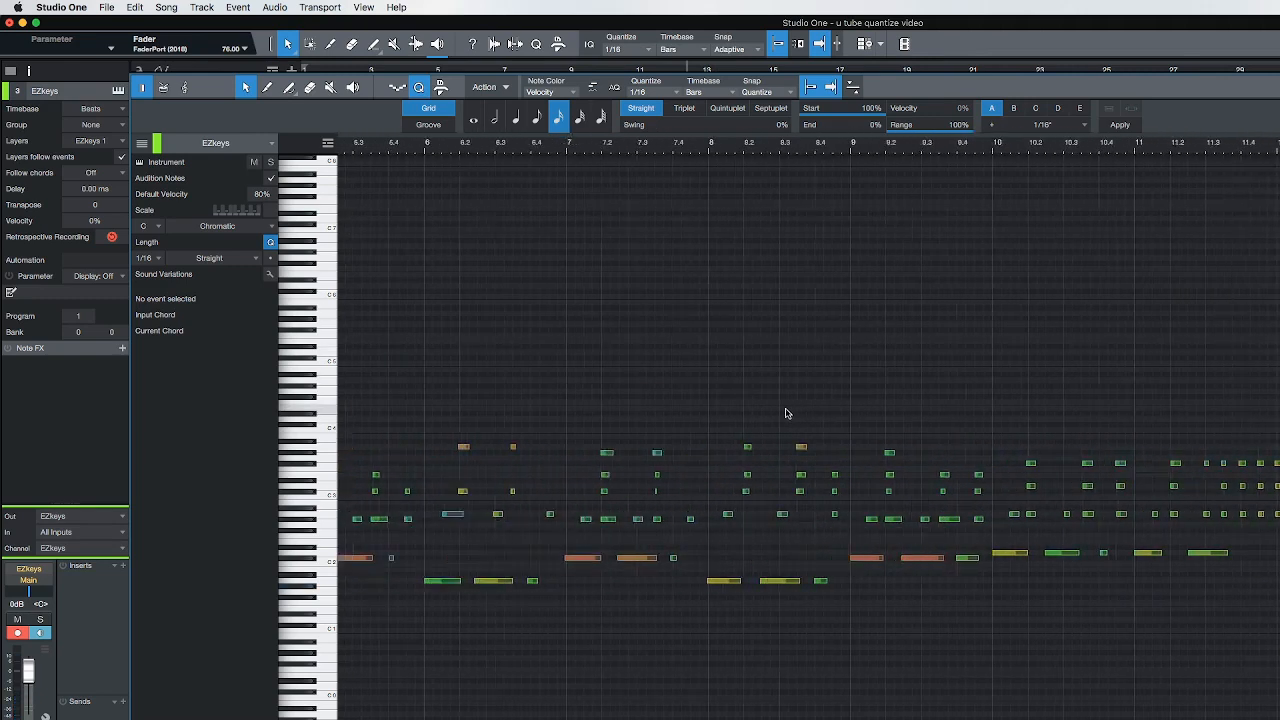
scroll(786, 413, "left", 4)
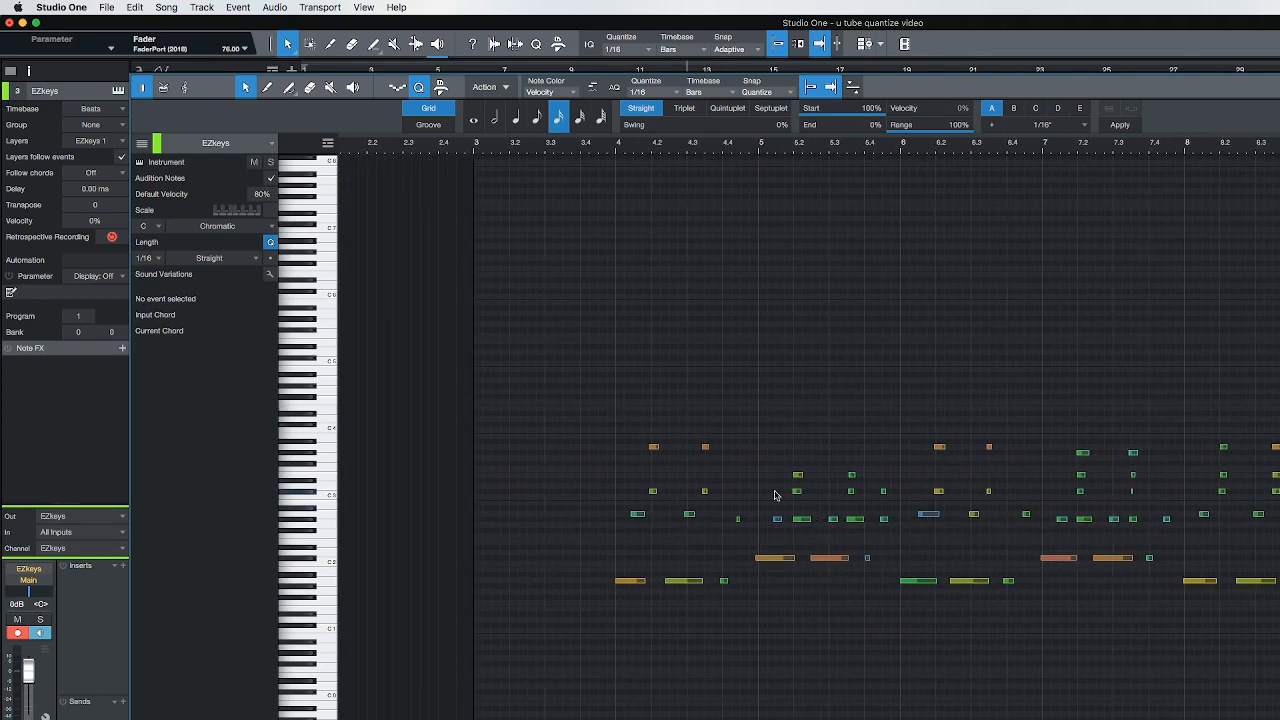
scroll(746, 146, "up", 6)
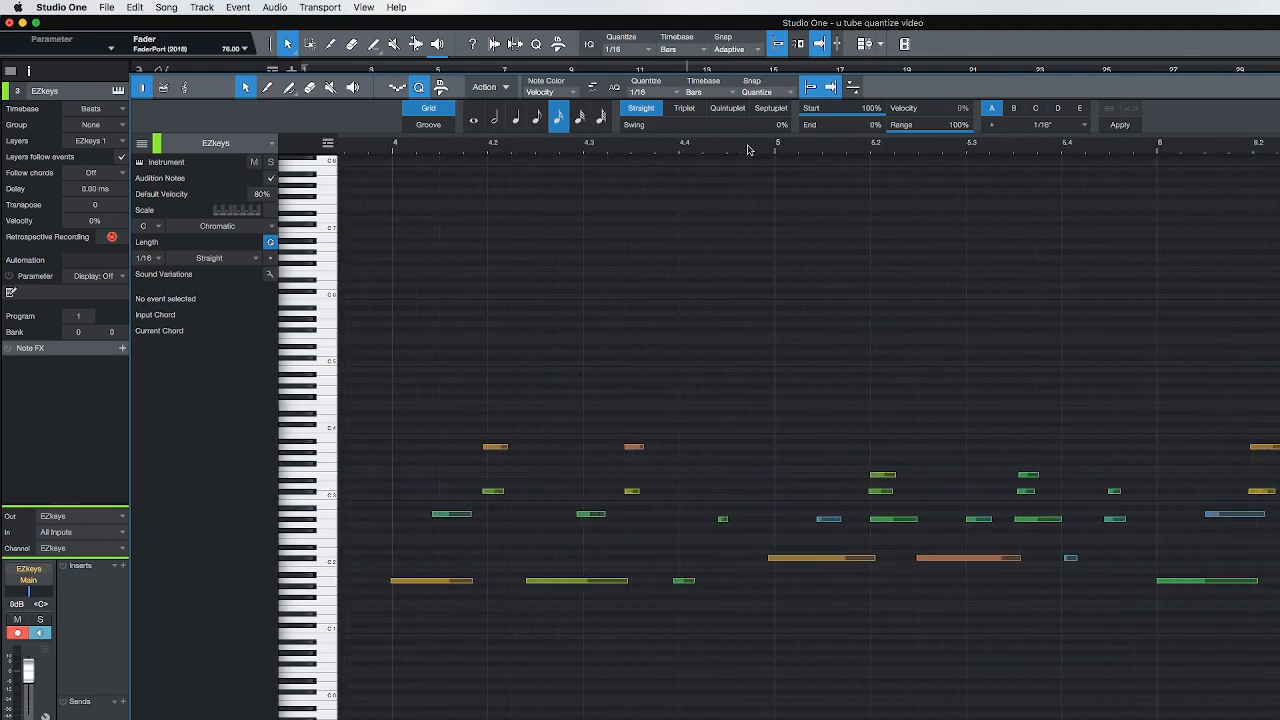
scroll(593, 301, "left", 2)
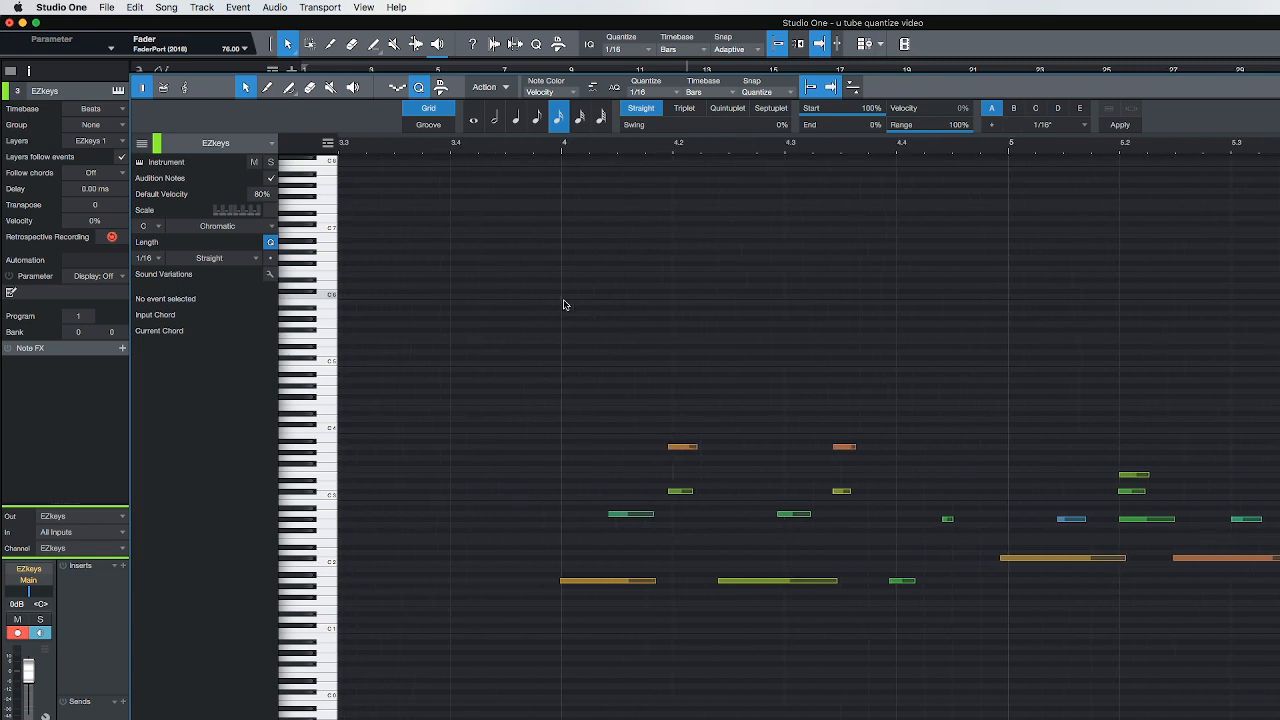
left_click(536, 304)
key("space")
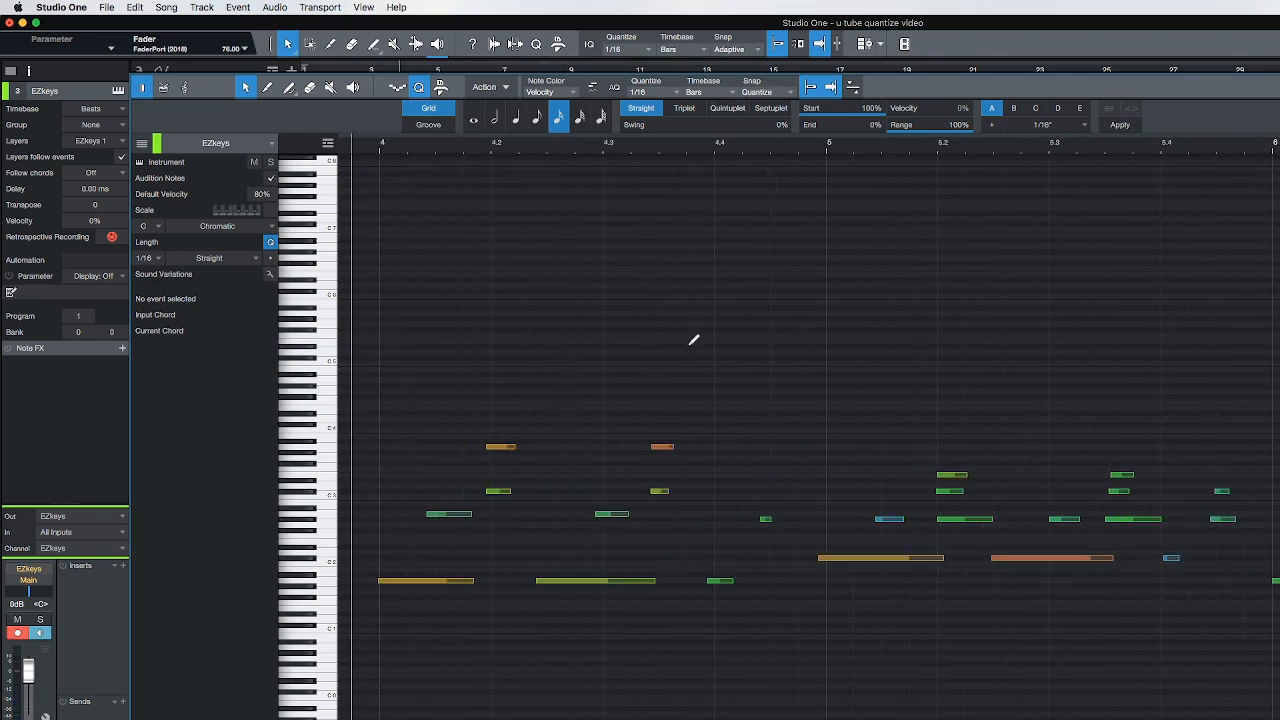
Try quantizing all notes to the 1/16 grid at 100% start strength, play the result, and undo the quantize
key("super+a")
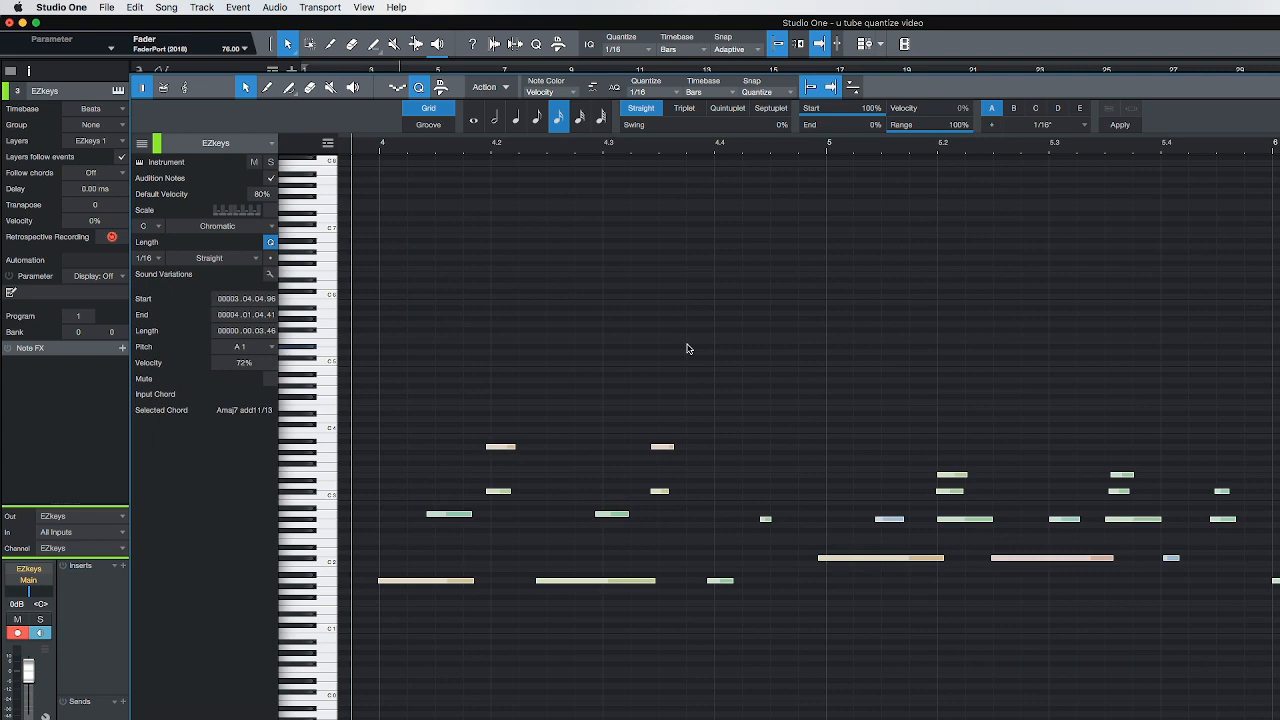
scroll(815, 154, "down", 10)
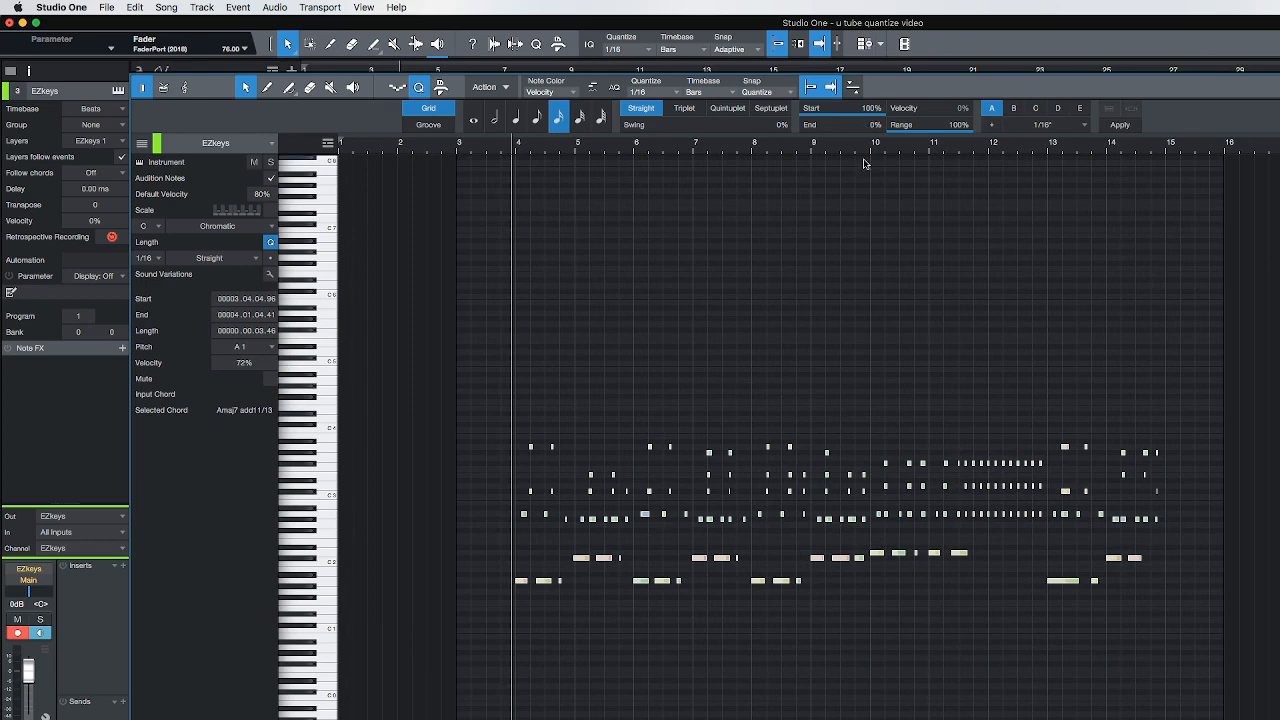
scroll(857, 149, "up", 4)
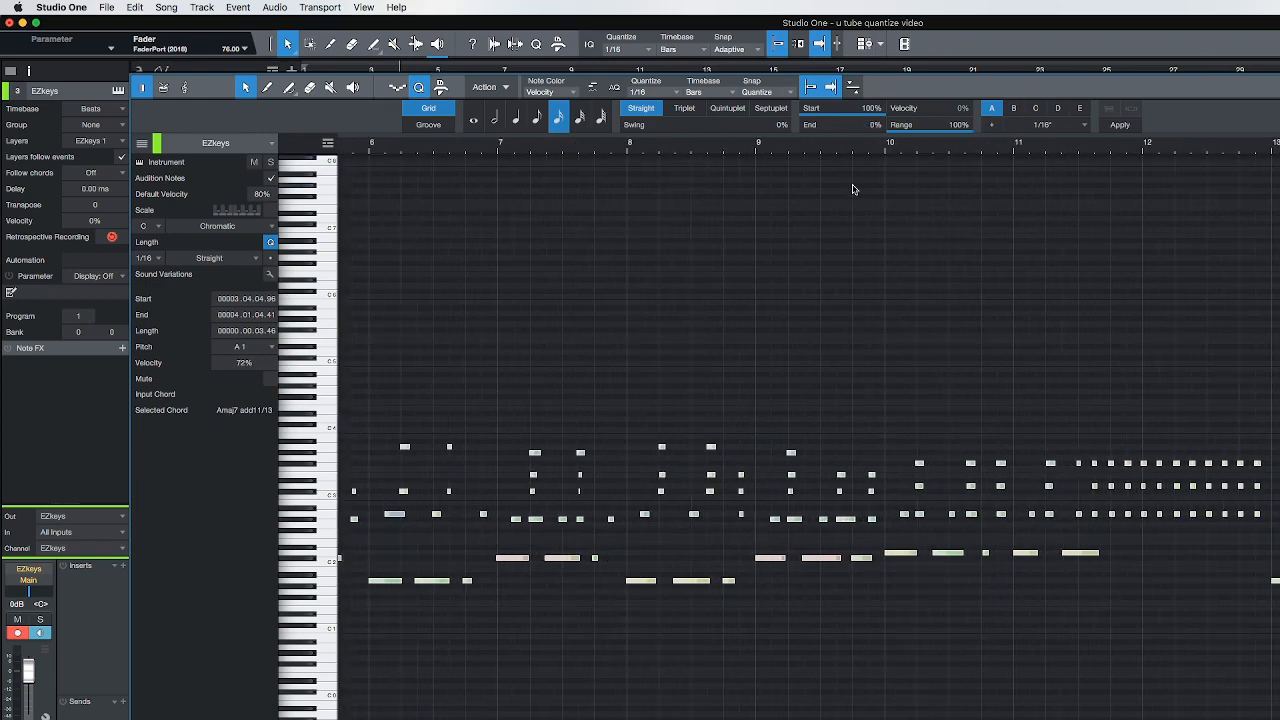
scroll(865, 149, "up", 5)
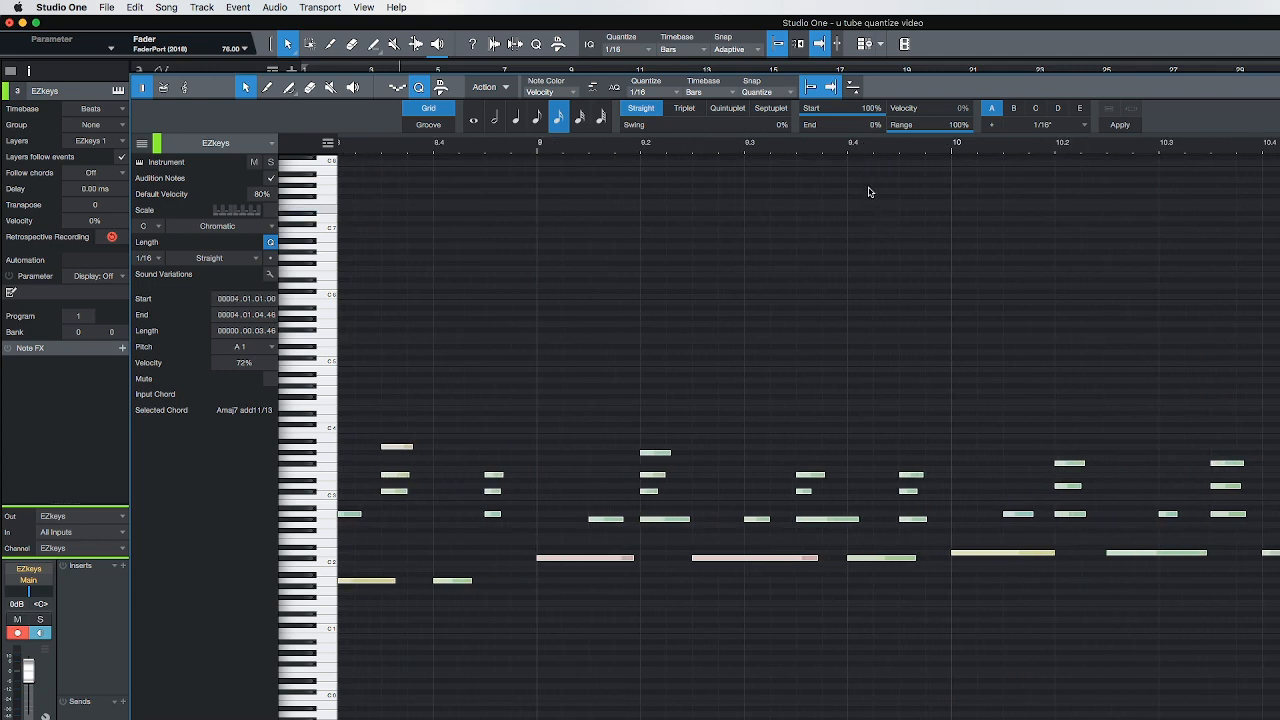
scroll(877, 151, "down", 8)
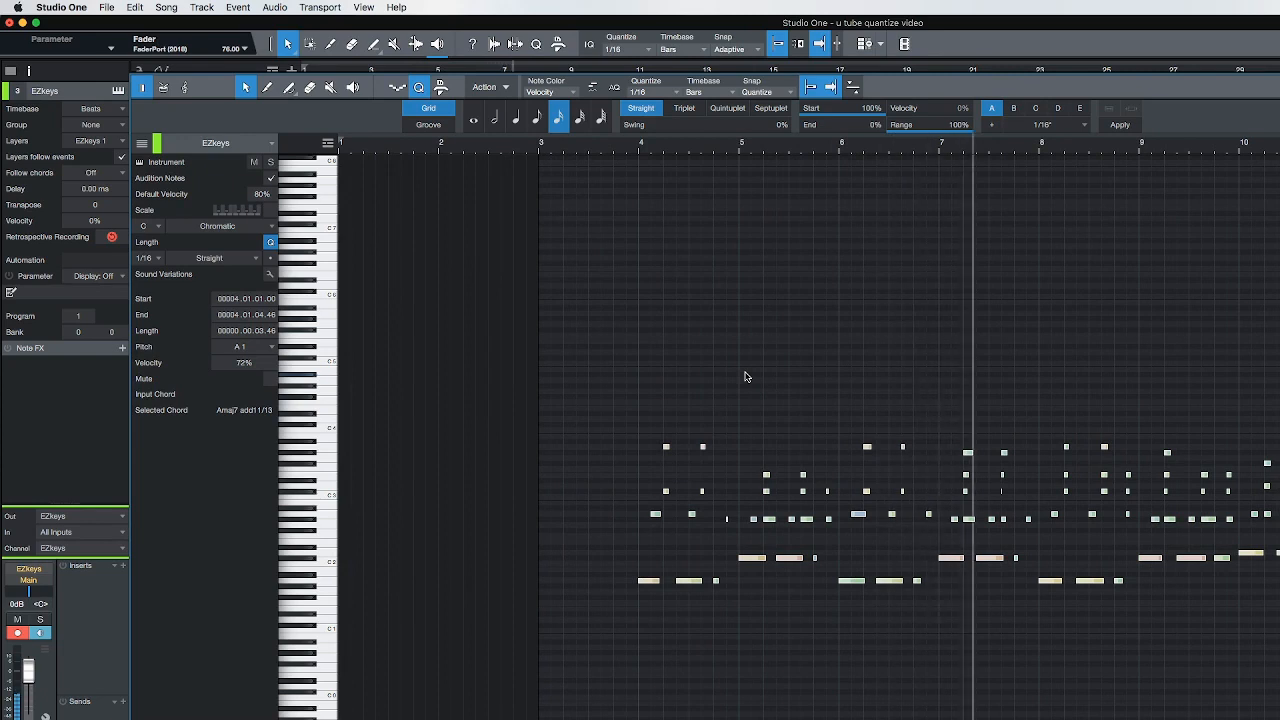
key("space")
key("super+z")
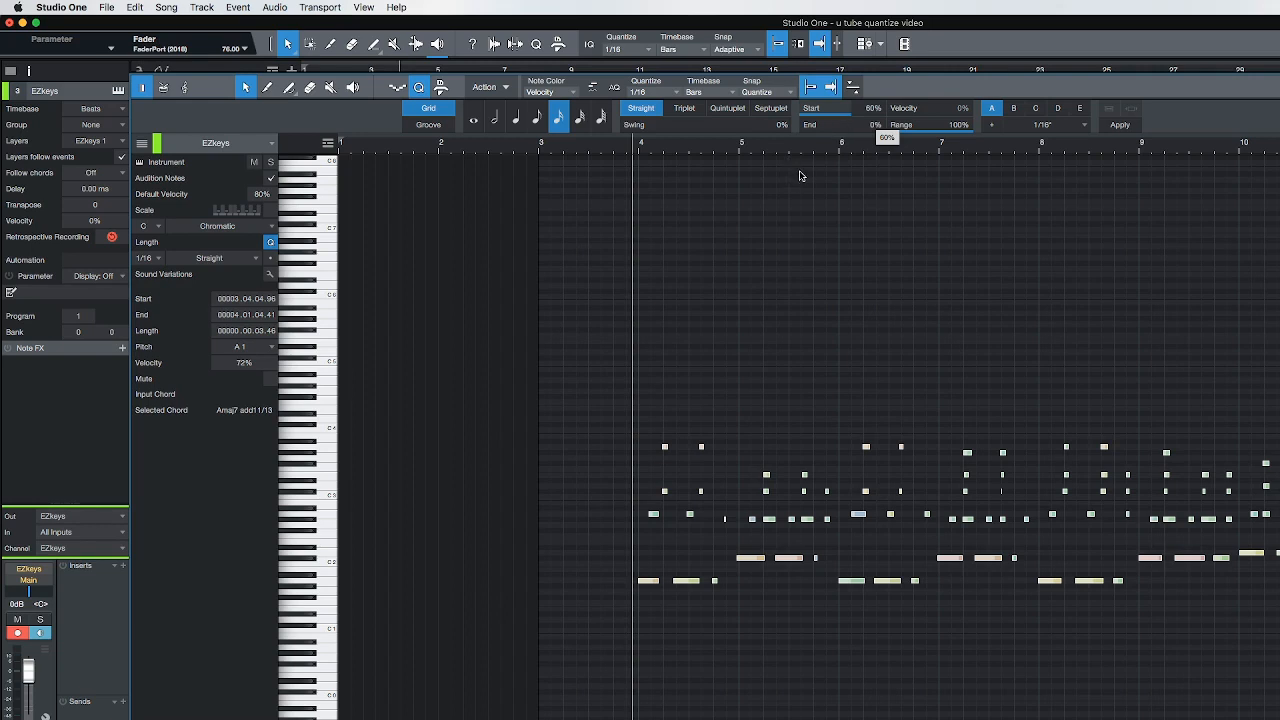
Try quantizing all selected notes at 60% start strength and play the part from before bar 4
key("q")
key("space")
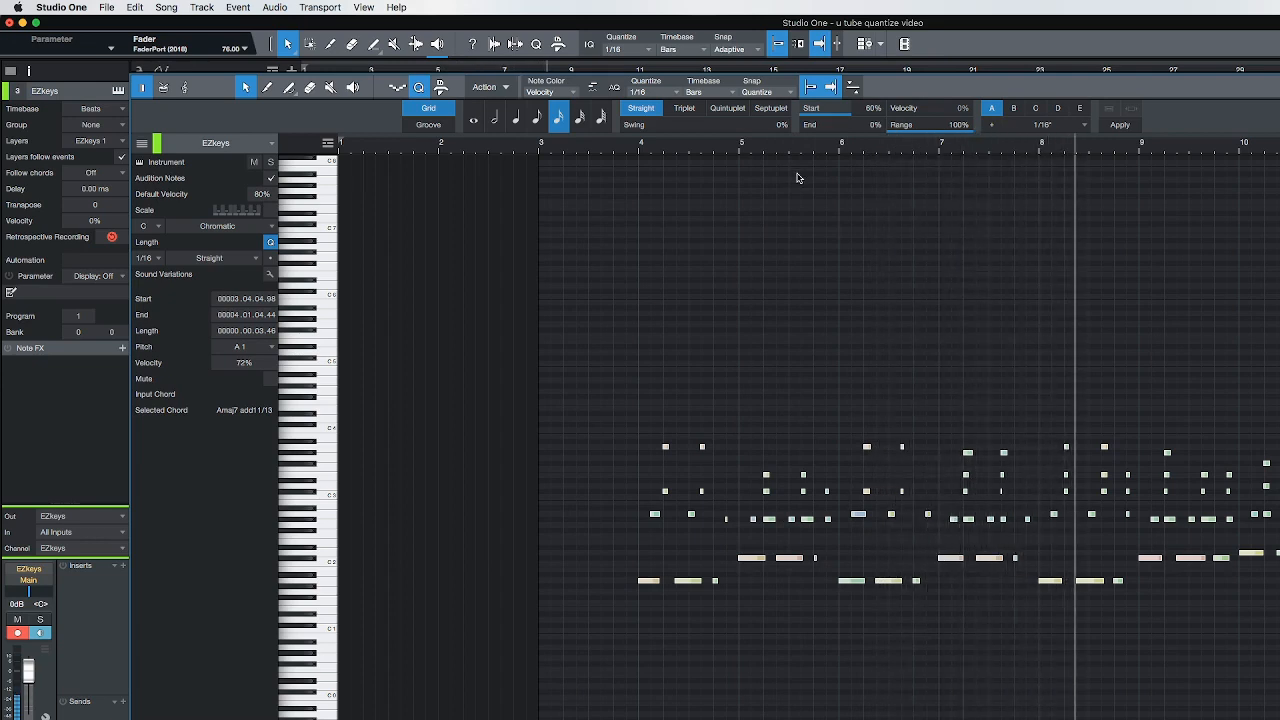
key("space")
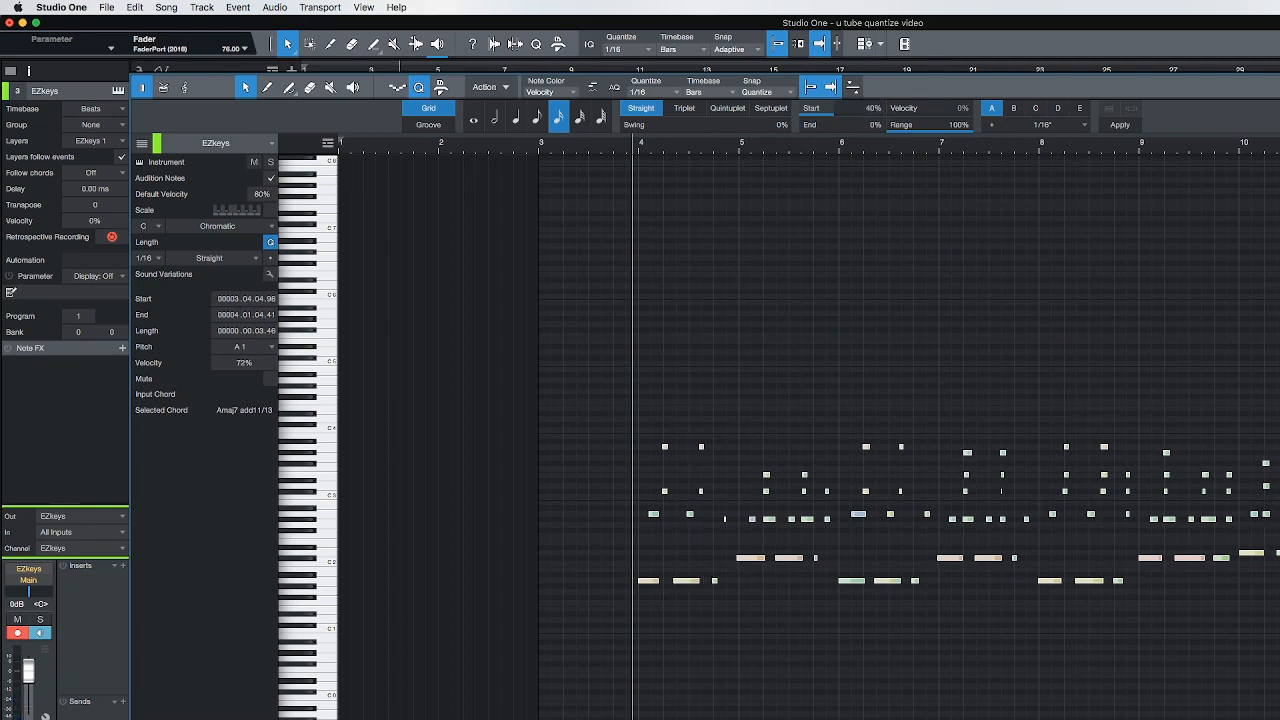
Try quantizing all selected notes at 40% start strength, play the part, and undo the quantize
key("q")
key("space")
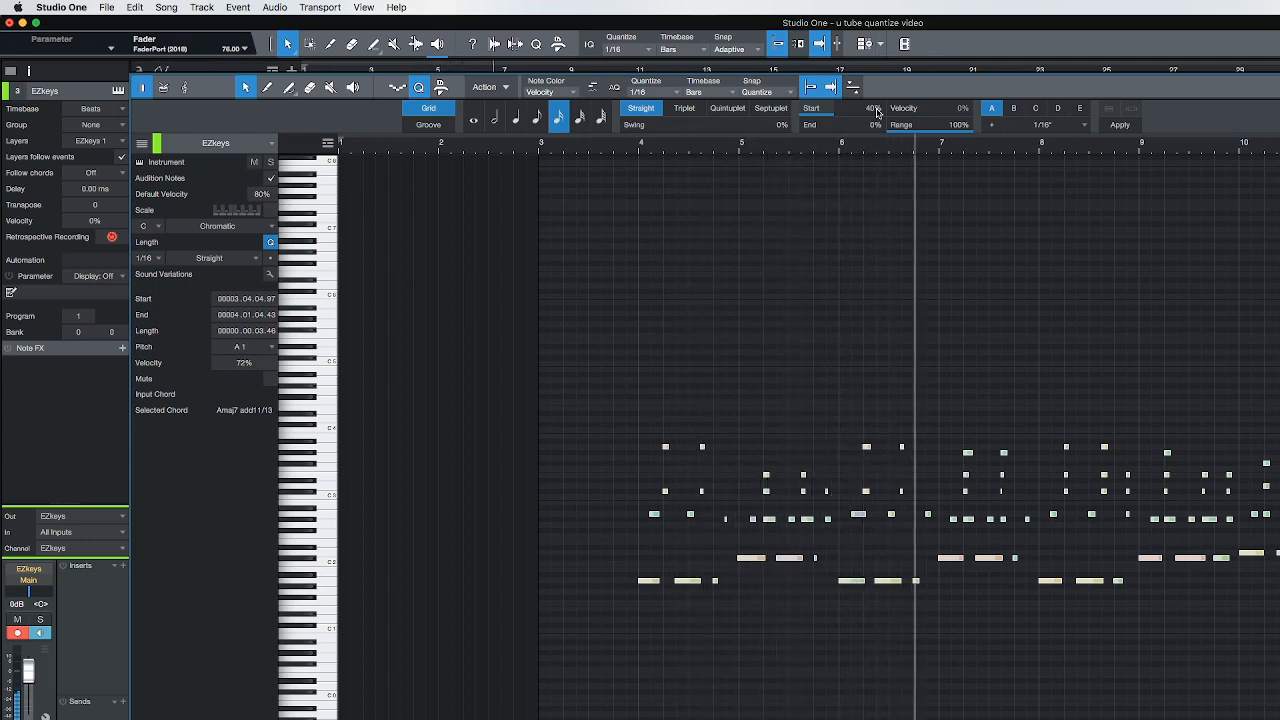
key("space")
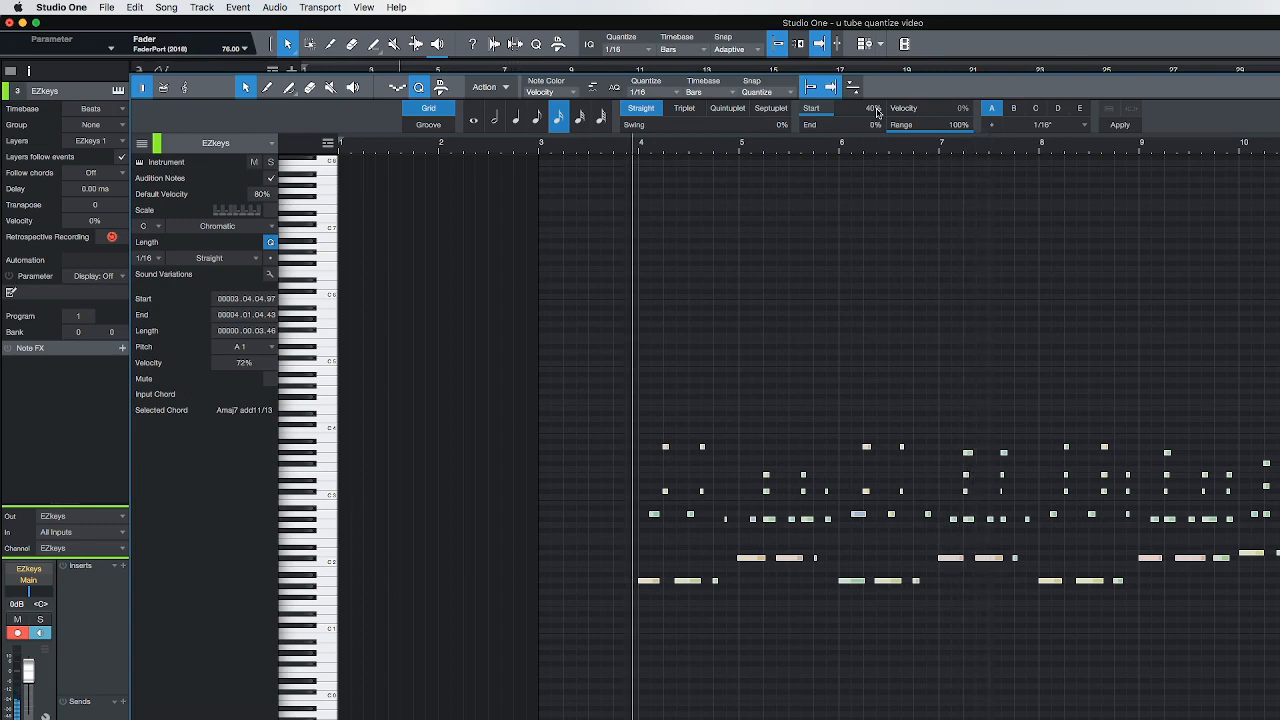
key("super+z")
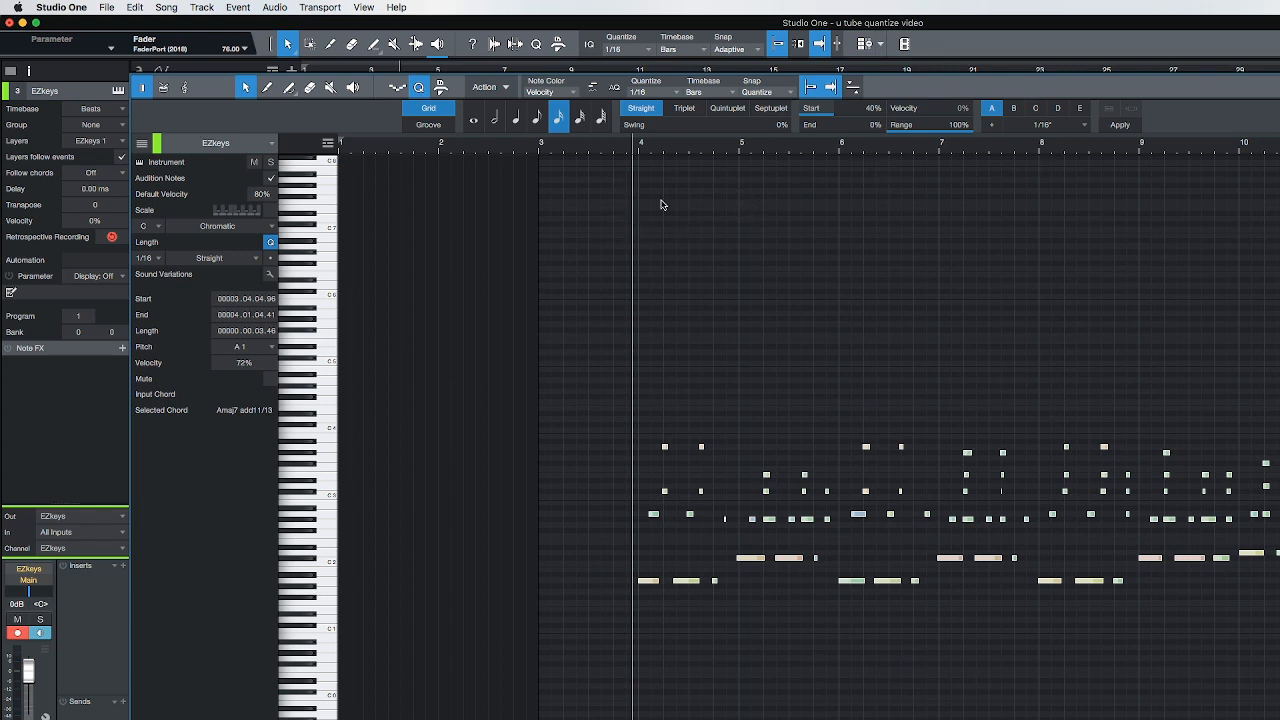
Play the unquantized piano part from before bar 4 and view all of its notes
key("space")
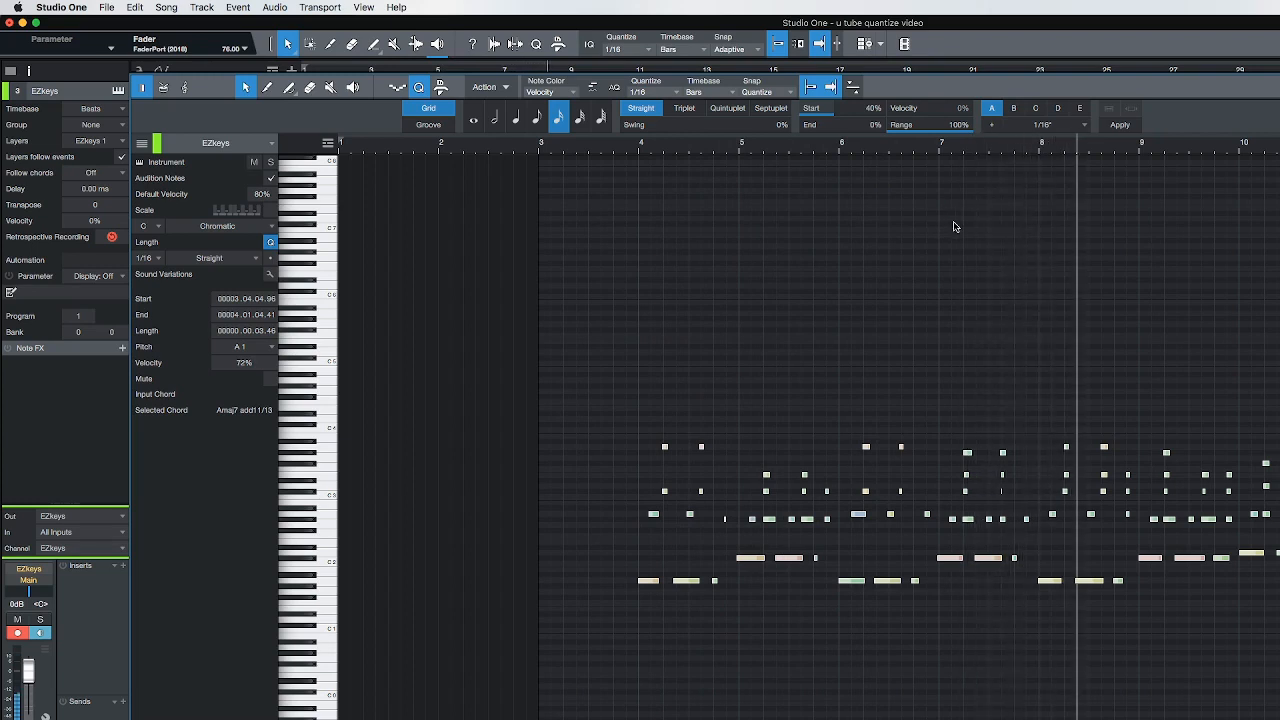
key("space")
left_click_drag(782, 143, 743, 183)
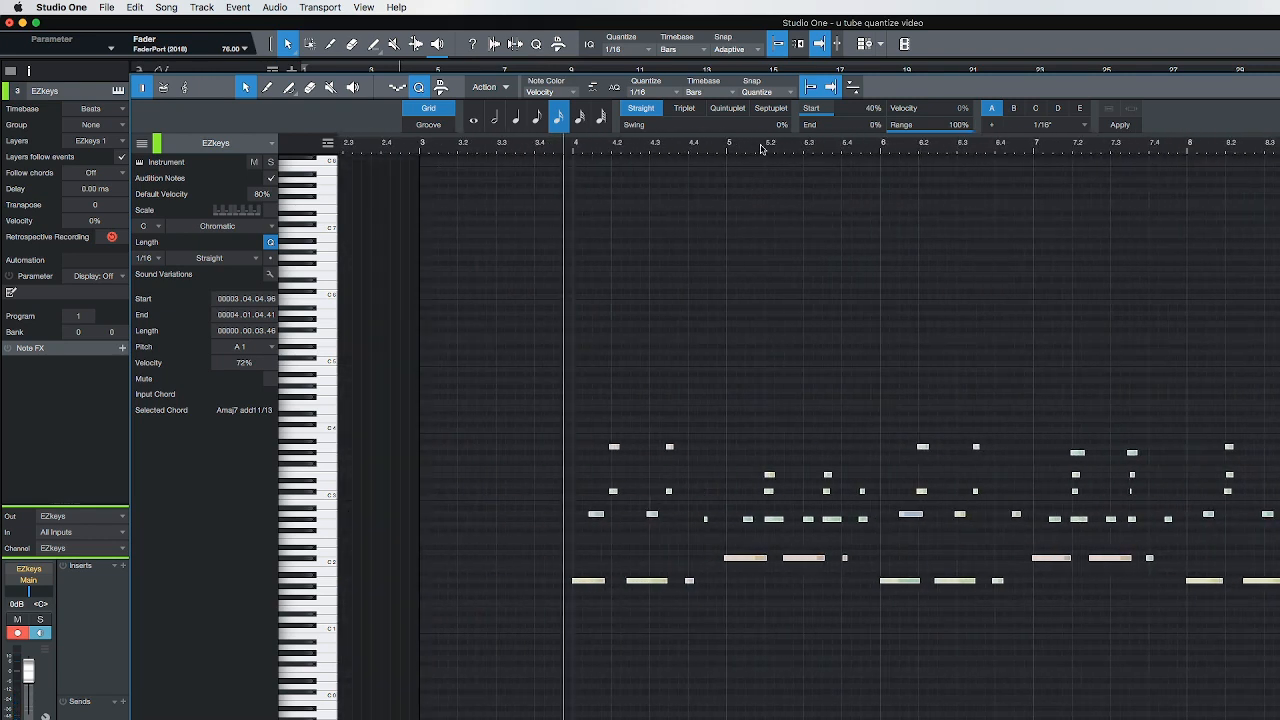
scroll(762, 149, "down", 5)
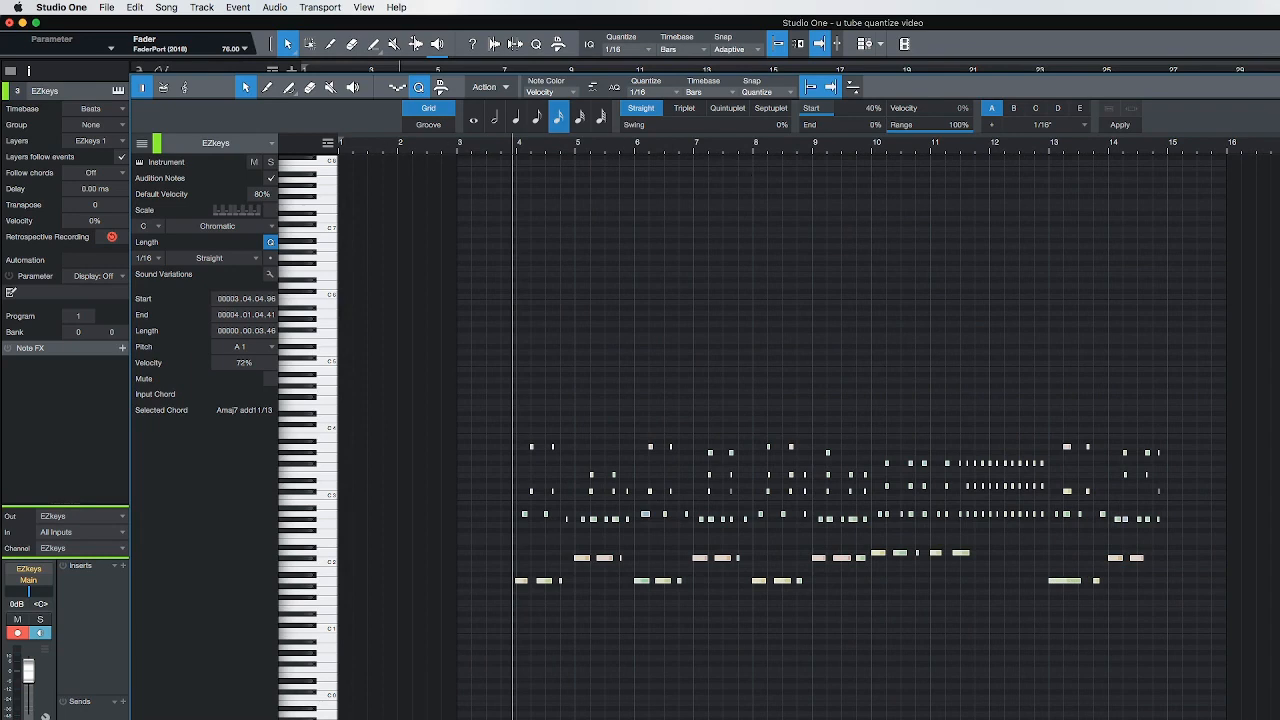
Close the note editor and mute the EZkeys track in the arrangement
key("F2")
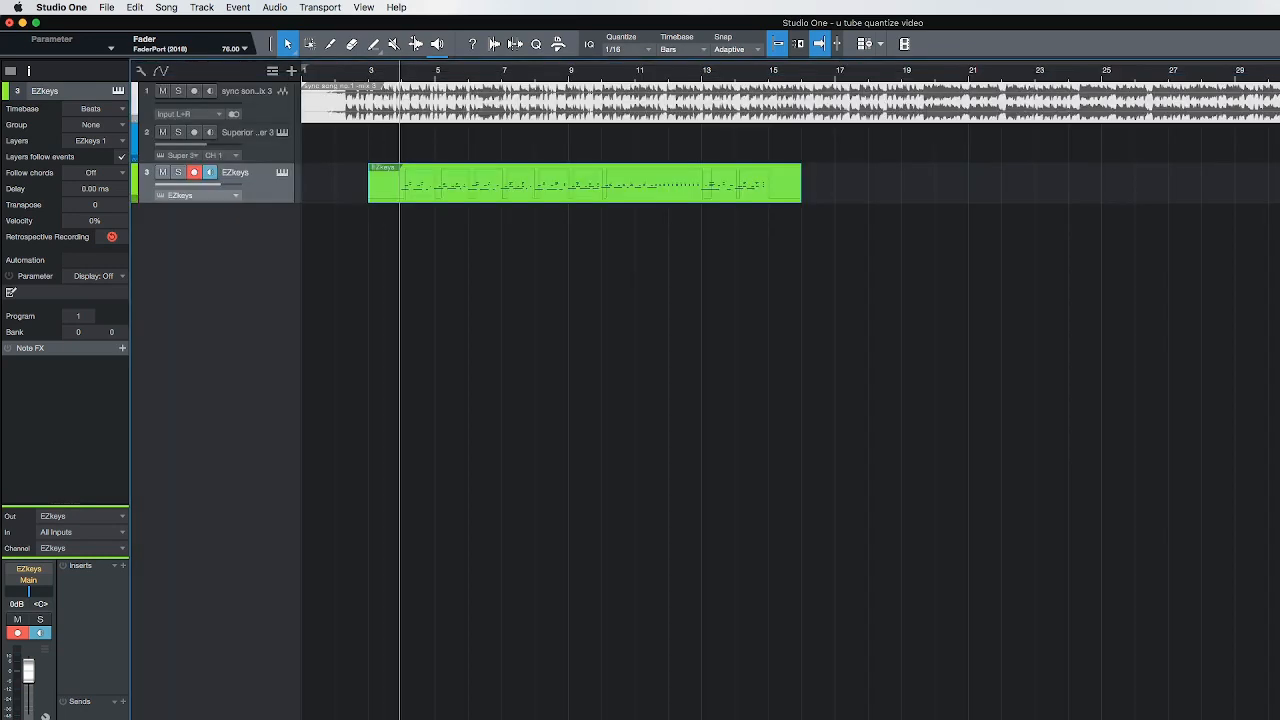
left_click(251, 103)
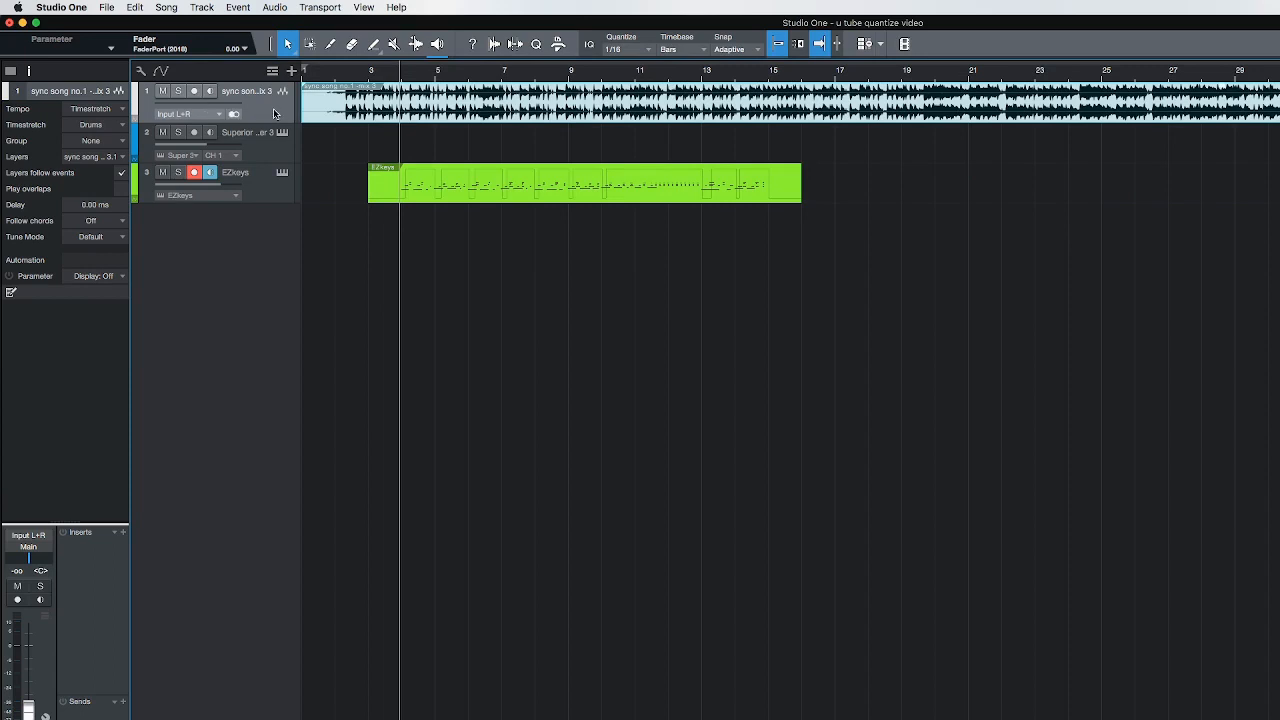
left_click(238, 153)
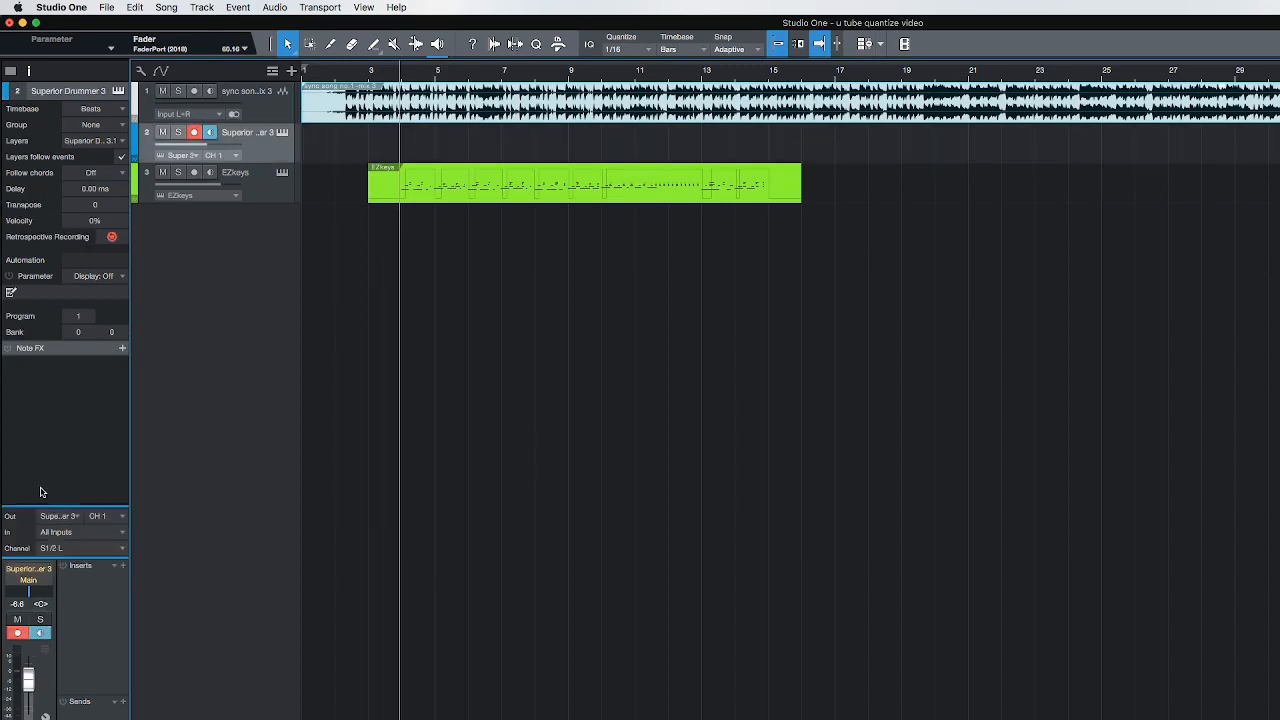
left_click(265, 194)
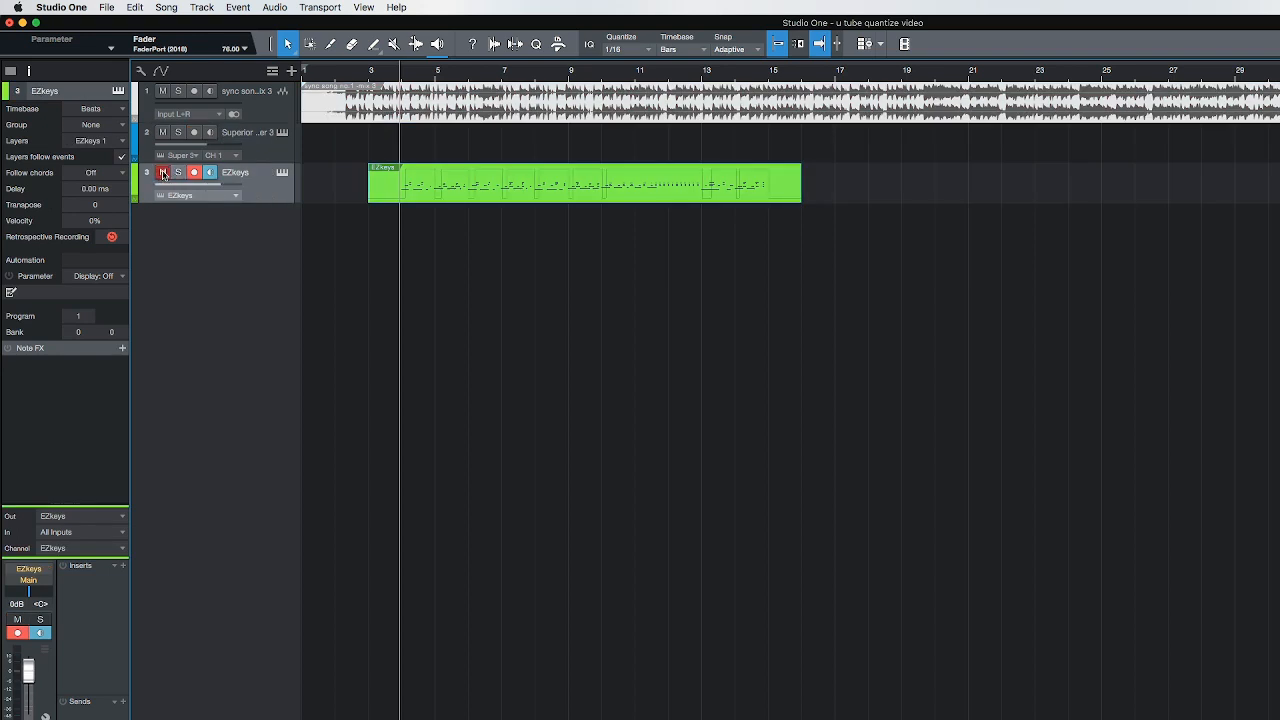
Raise the sync song track's level to -22.4 dB and play the song from just before bar 4
left_click(257, 106)
key("space")
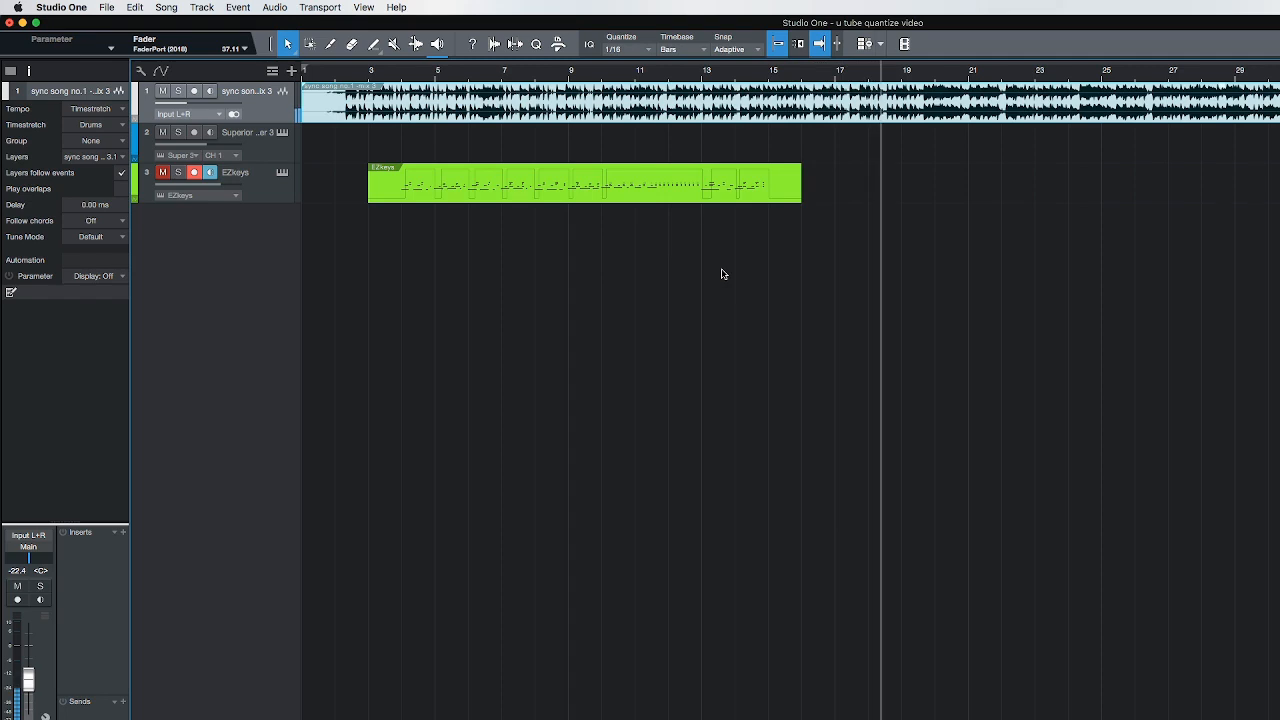
scroll(712, 284, "right", 4)
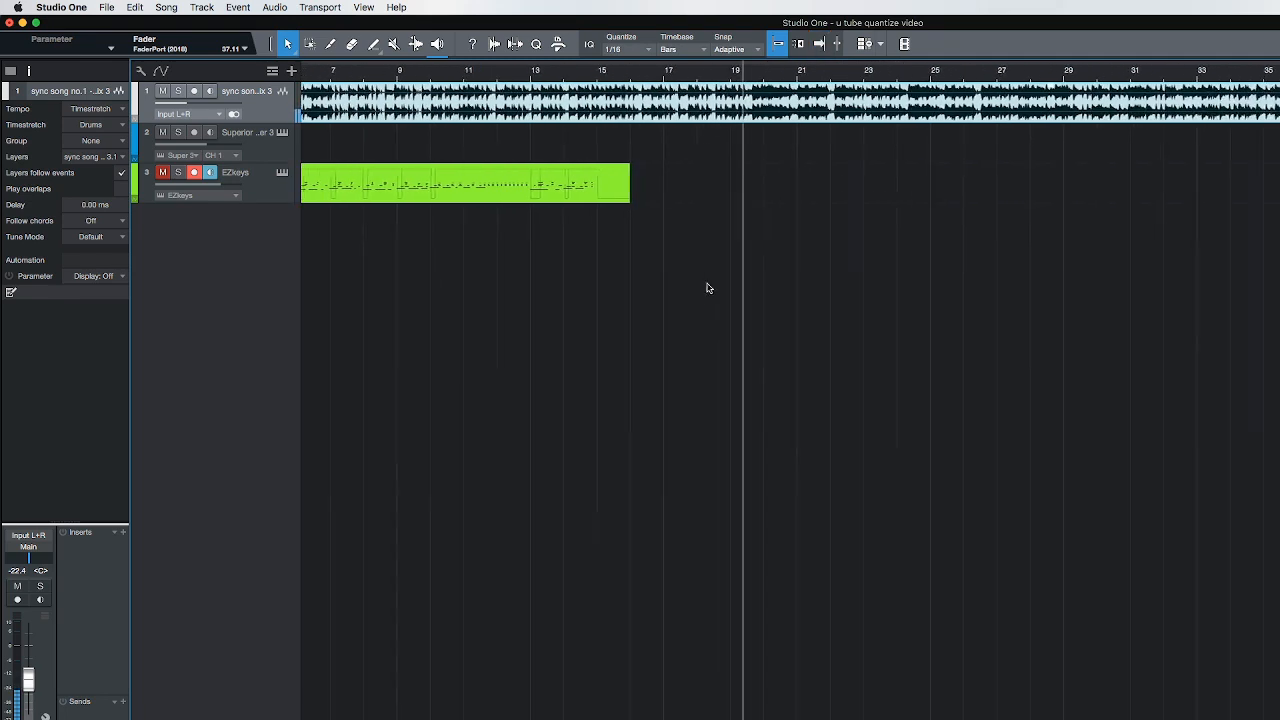